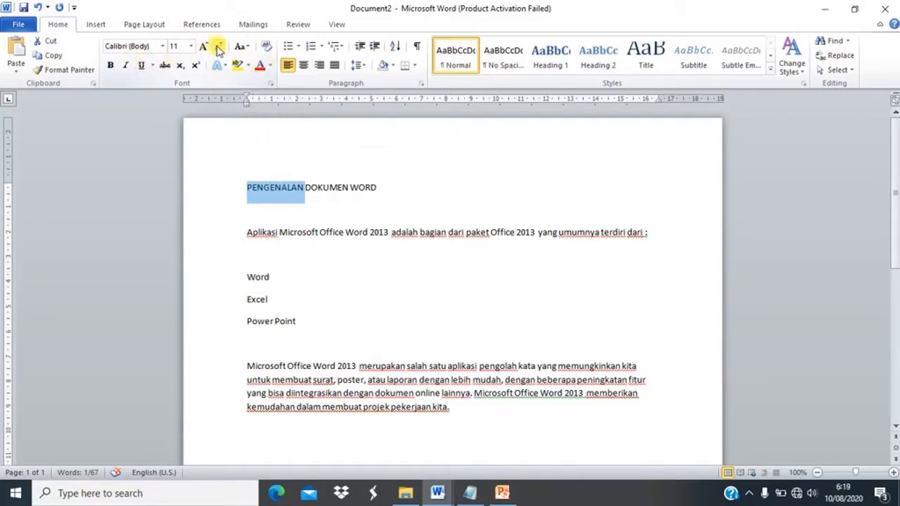
In the title, set the font color of PENGENALAN to yellow and of WORD to light blue
left_click(271, 66)
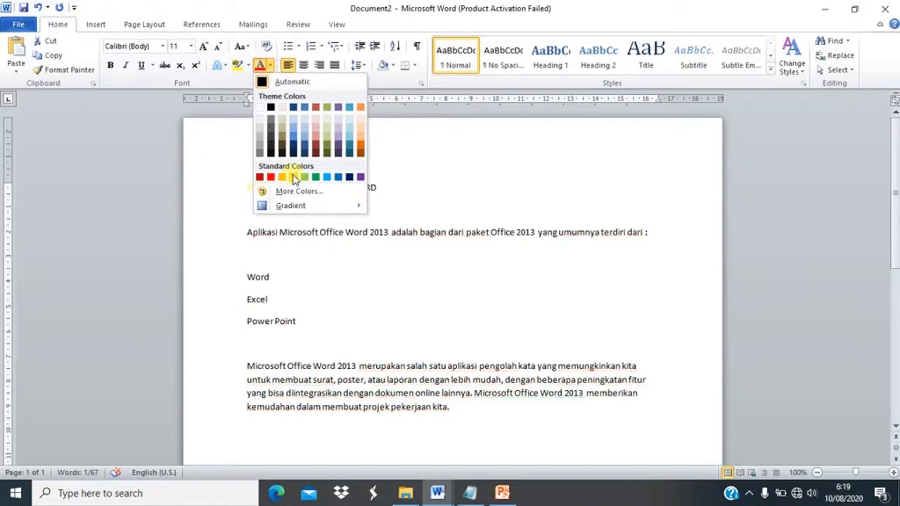
left_click(294, 178)
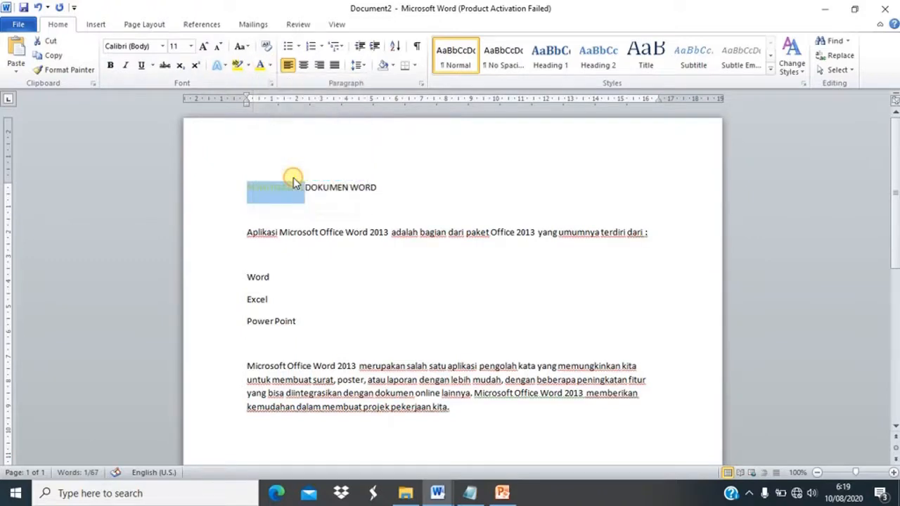
left_click(505, 494)
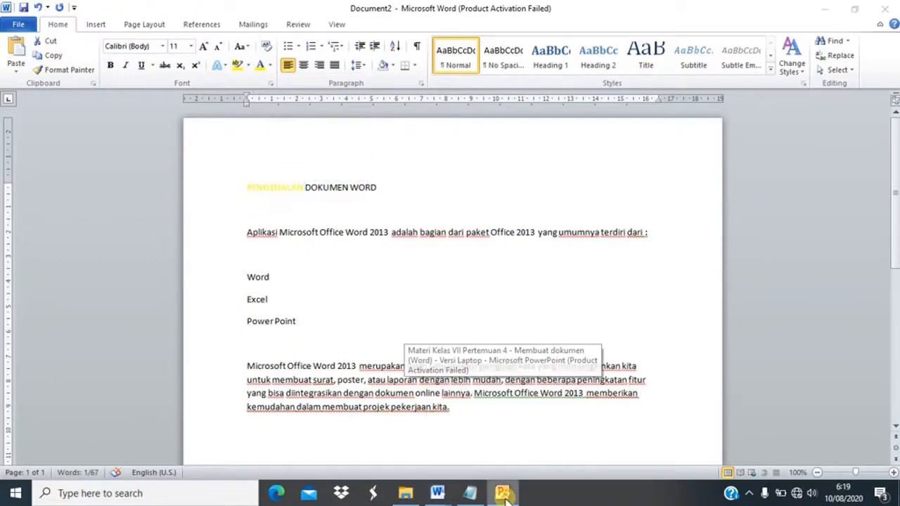
left_click(503, 493)
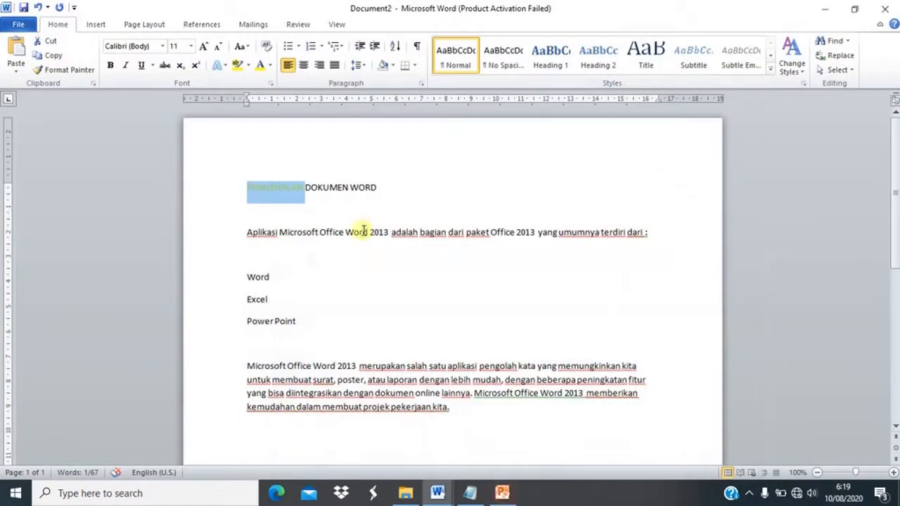
double_click(362, 187)
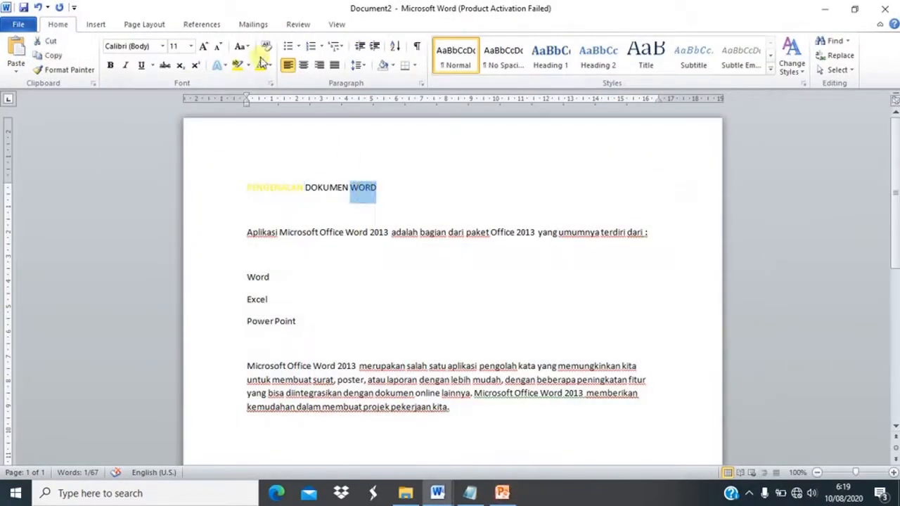
left_click(270, 64)
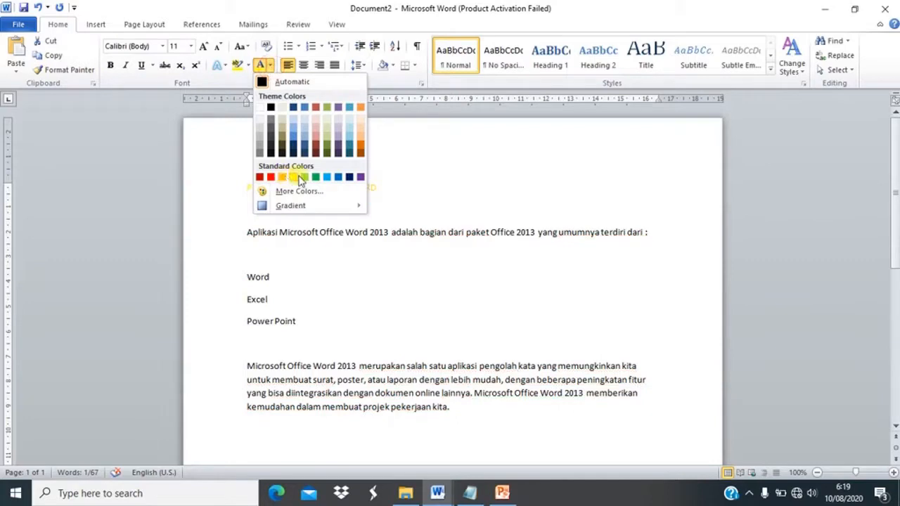
left_click(327, 177)
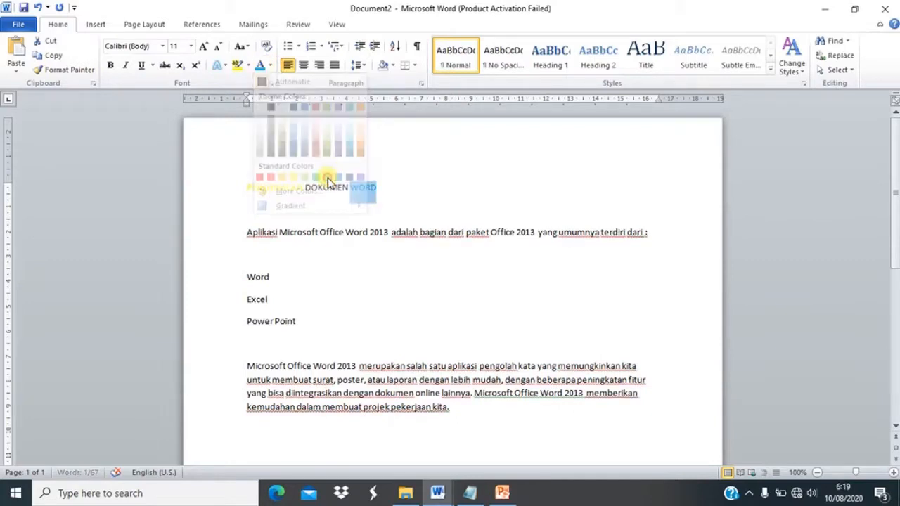
Highlight the whole title PENGENALAN DOKUMEN WORD in black
left_click_drag(247, 187, 376, 186)
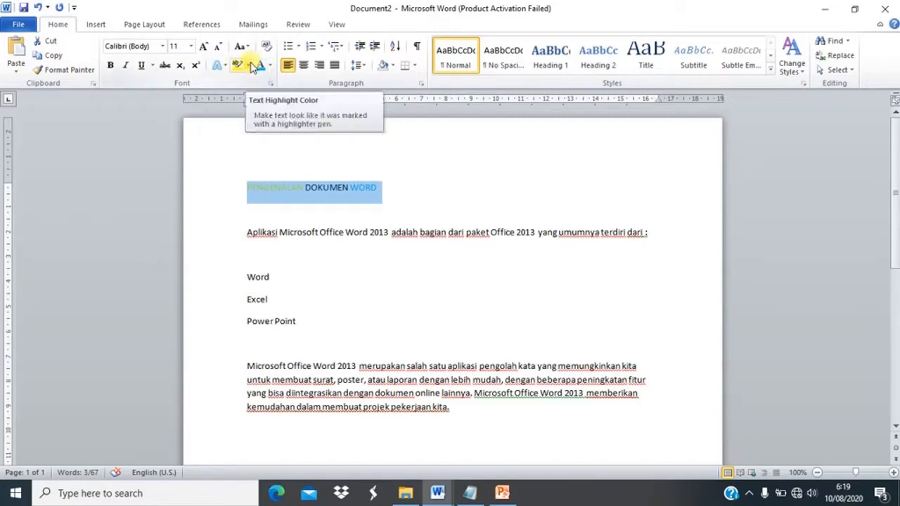
left_click(248, 65)
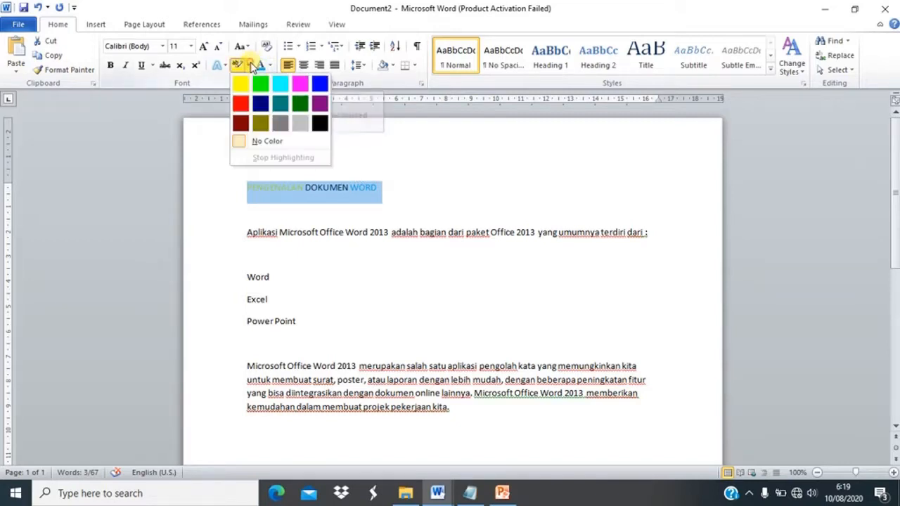
left_click(320, 124)
left_click(328, 170)
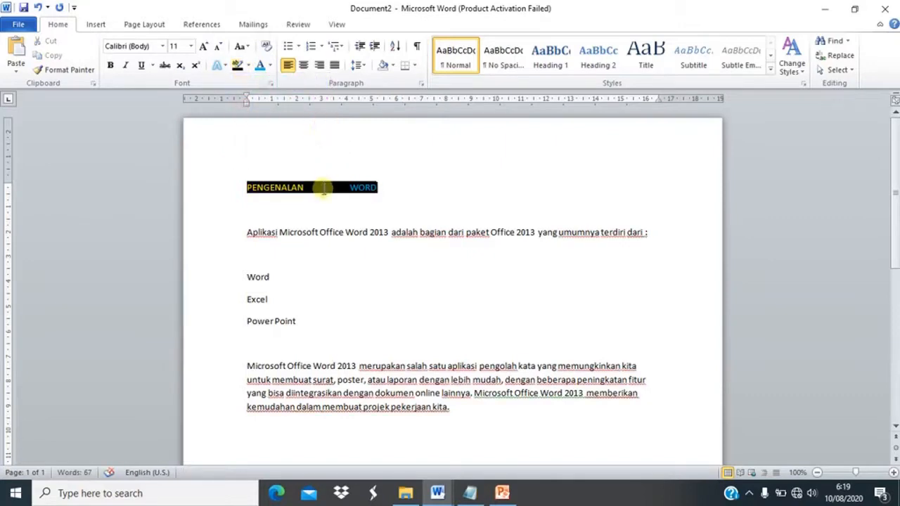
Set the font color of DOKUMEN in the black-highlighted title to white
double_click(323, 187)
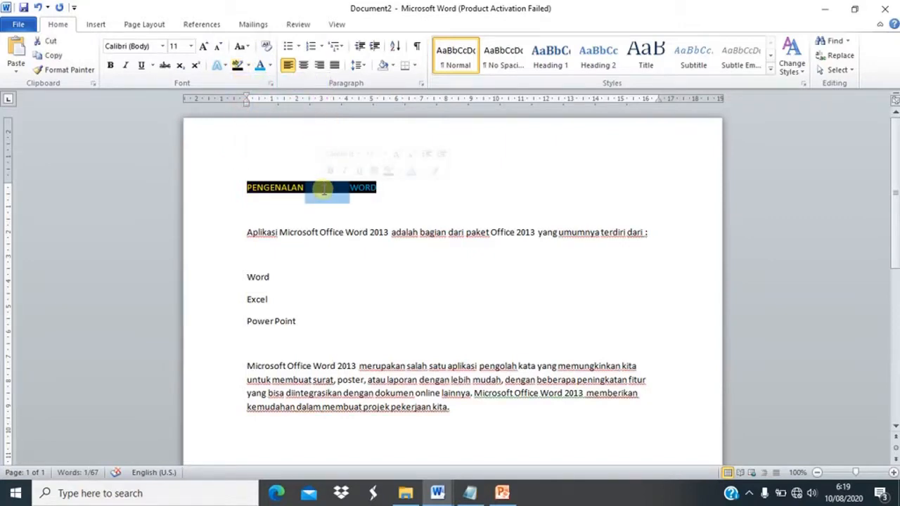
scroll(324, 187, "down", 1)
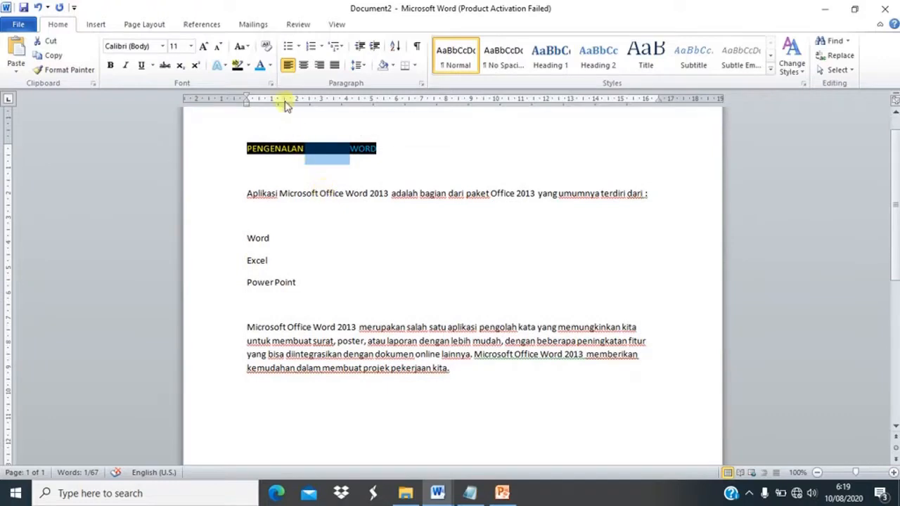
left_click(270, 66)
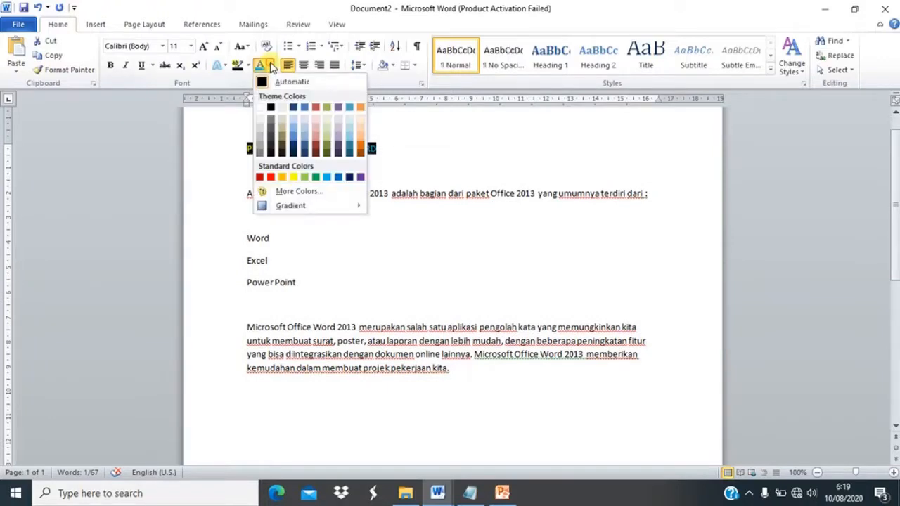
left_click(261, 107)
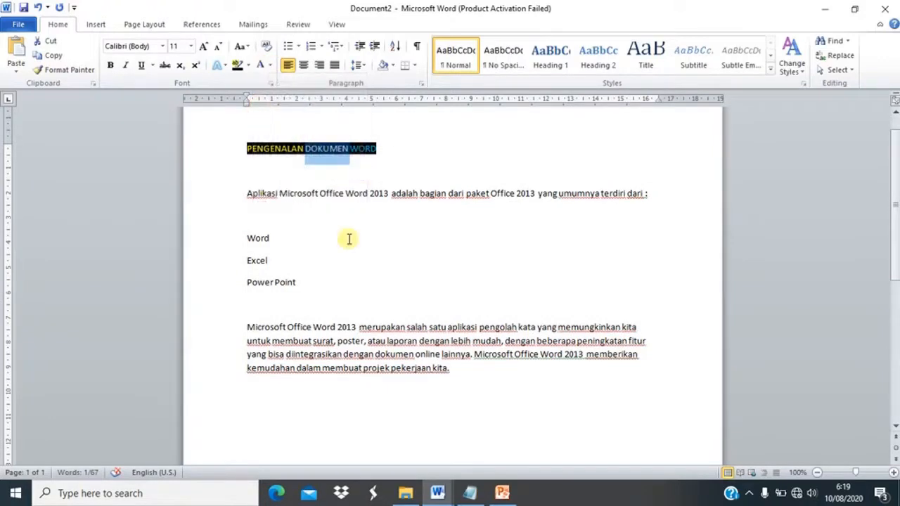
left_click(291, 190)
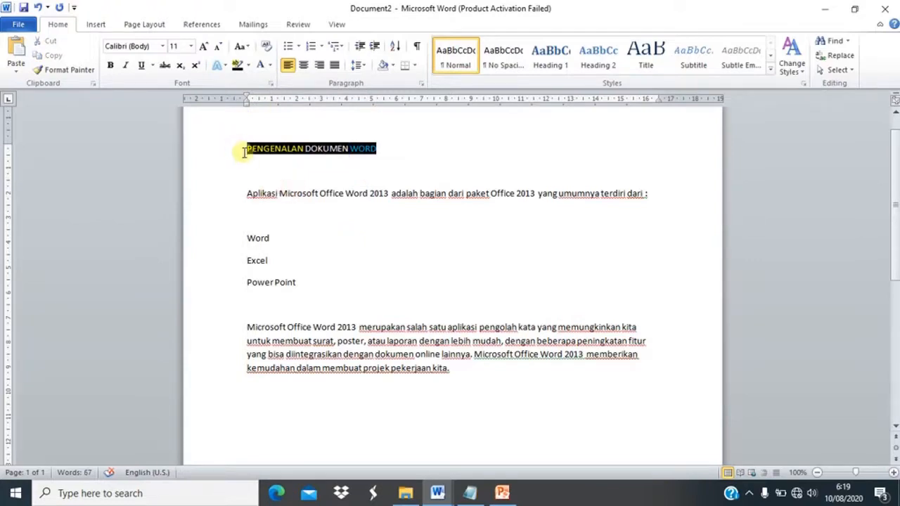
Set the font size of the whole title PENGENALAN DOKUMEN WORD to 20
scroll(897, 232, "up", 2)
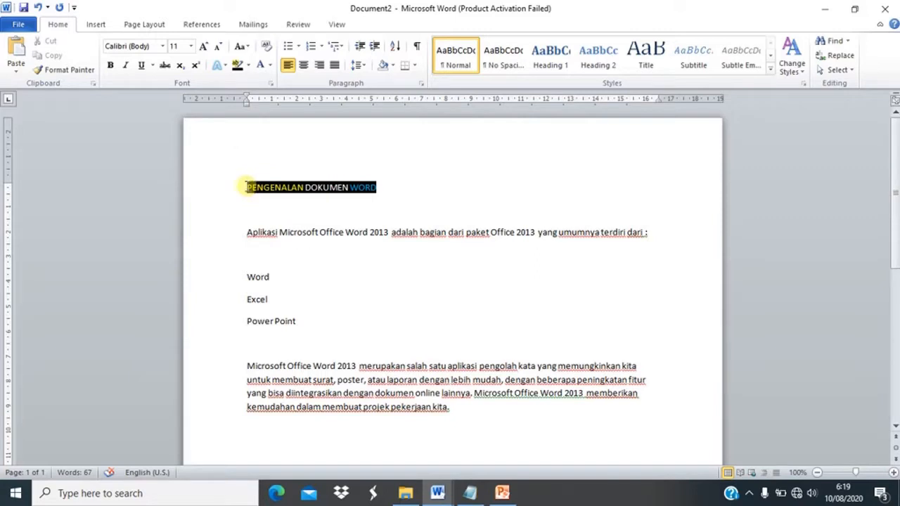
left_click_drag(244, 187, 378, 189)
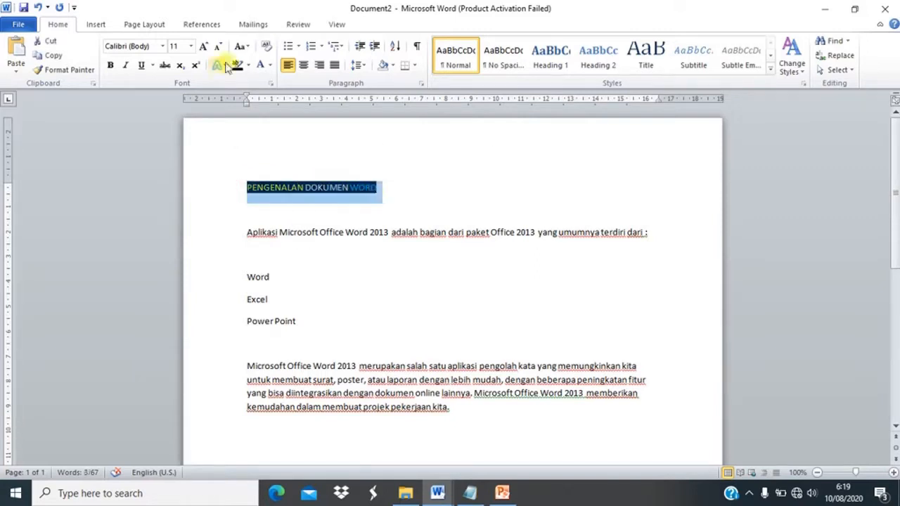
left_click(189, 47)
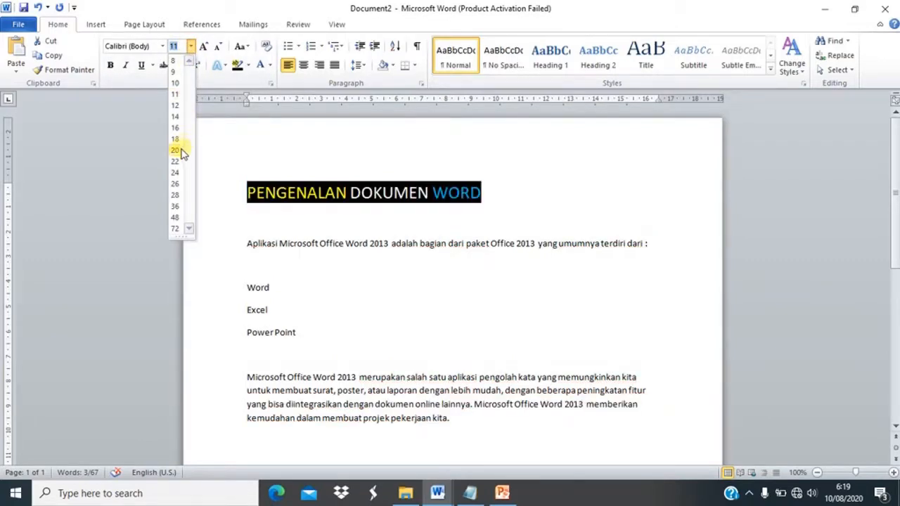
left_click(183, 150)
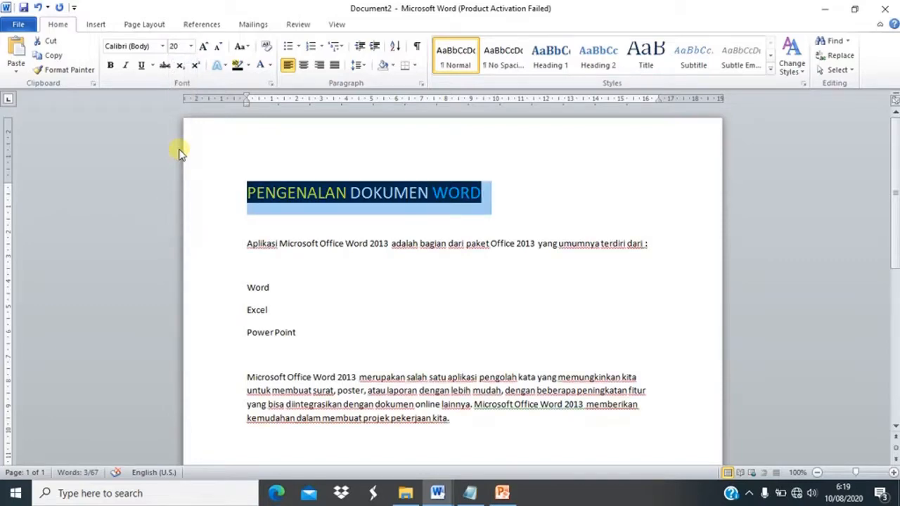
Compare with the PowerPoint exercise and format the title as bold with a single solid underline
left_click(501, 494)
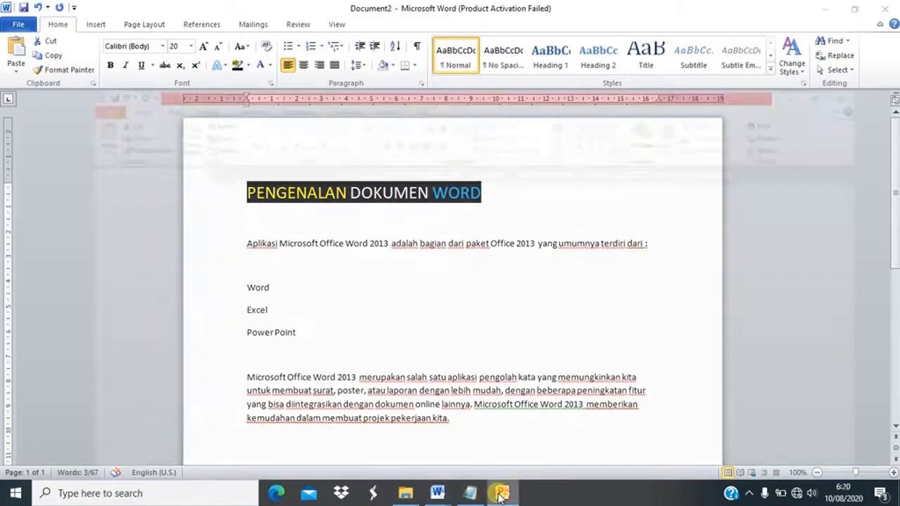
left_click(501, 494)
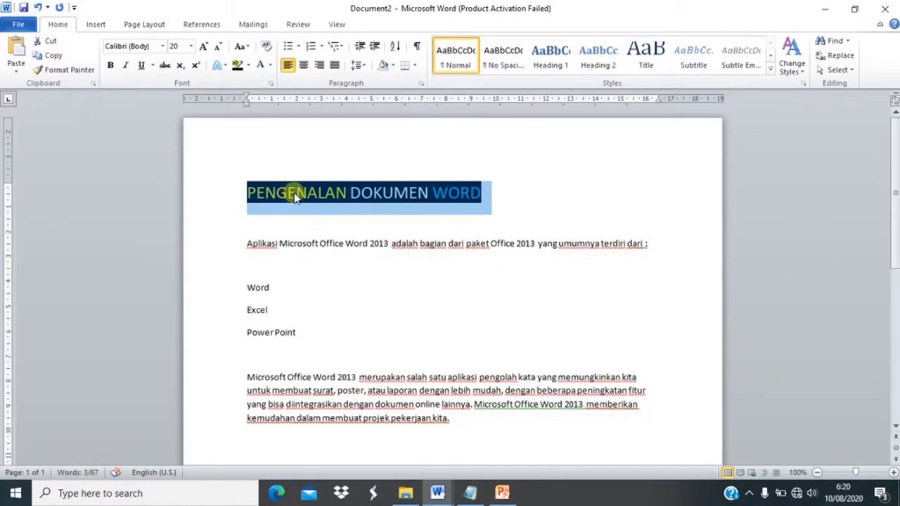
left_click(110, 66)
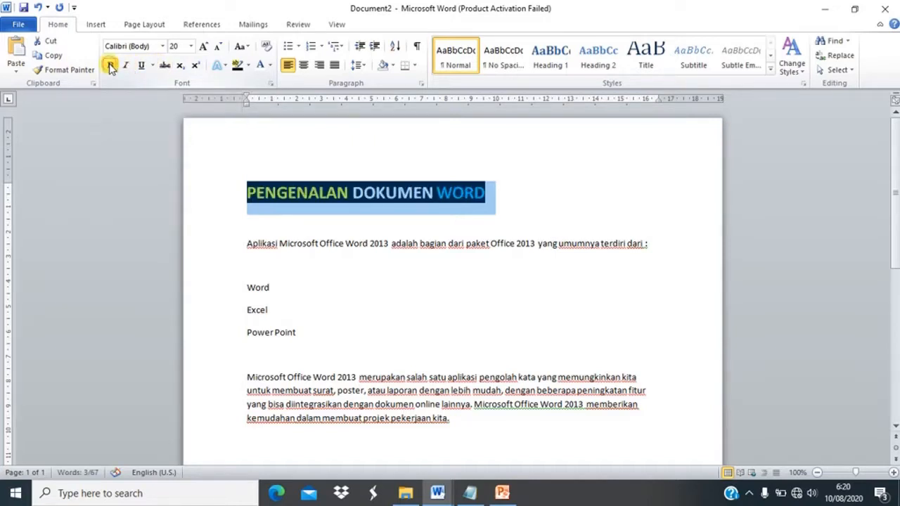
left_click(153, 66)
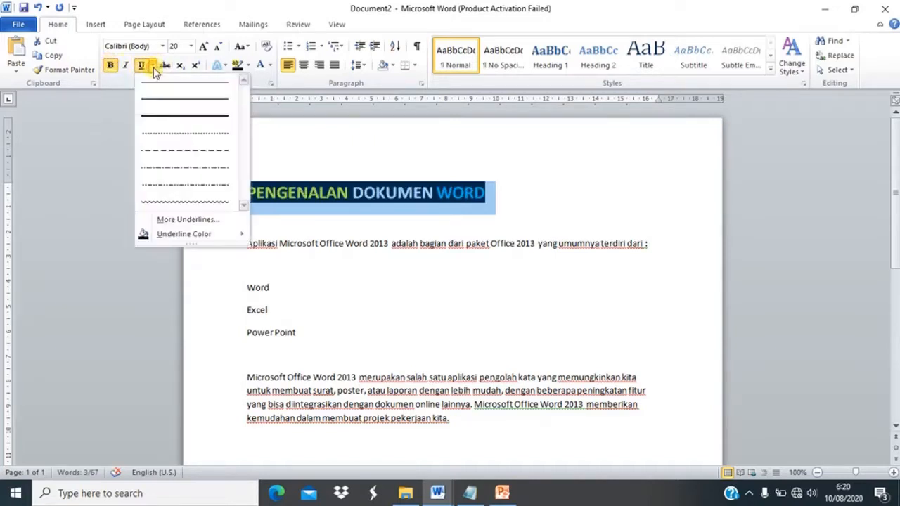
left_click(156, 82)
left_click(384, 280)
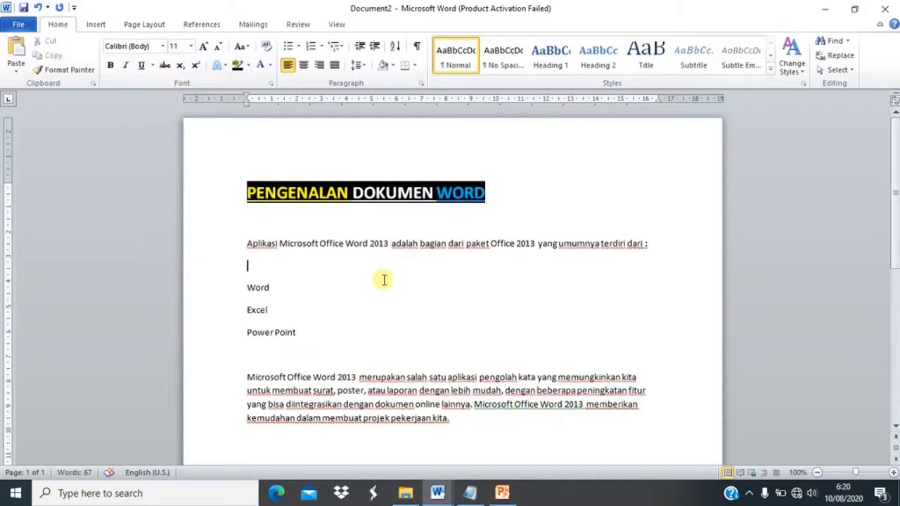
Check the title on the LATIHAN exercise slide in PowerPoint and select the whole title in the Word document
left_click(502, 493)
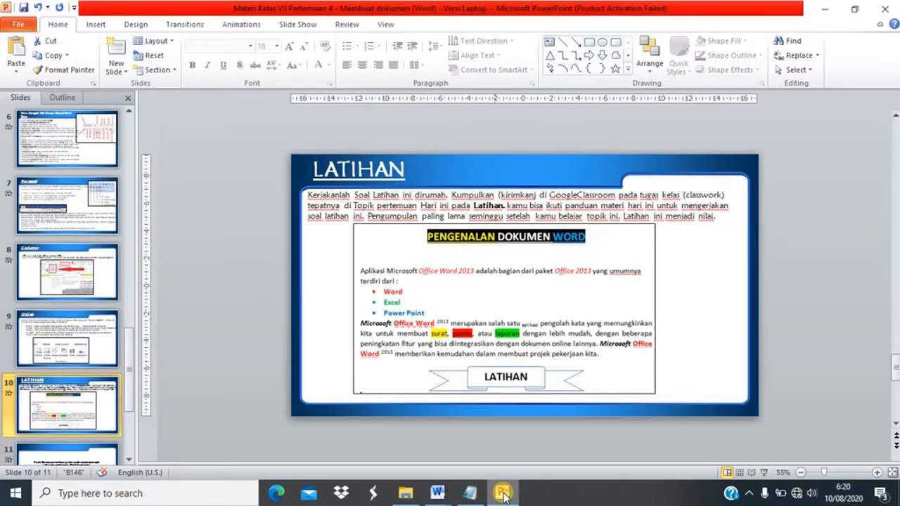
left_click(502, 493)
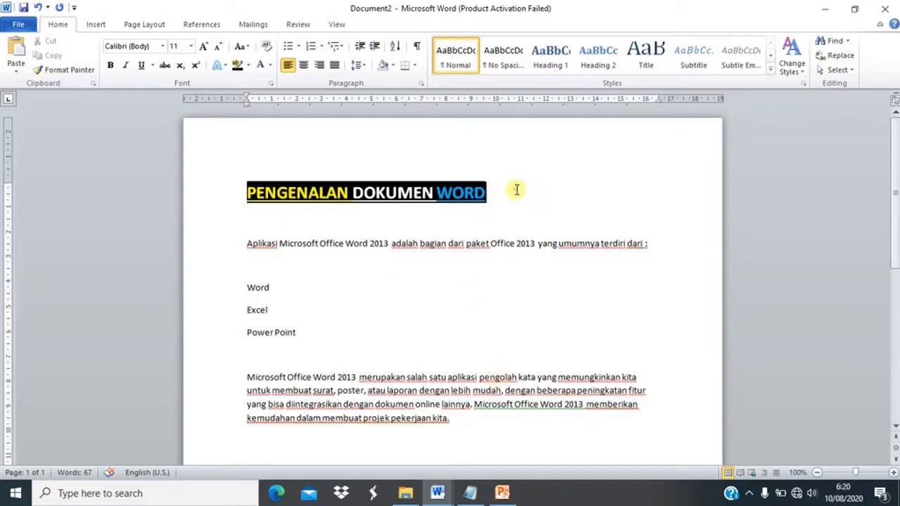
left_click_drag(517, 190, 246, 183)
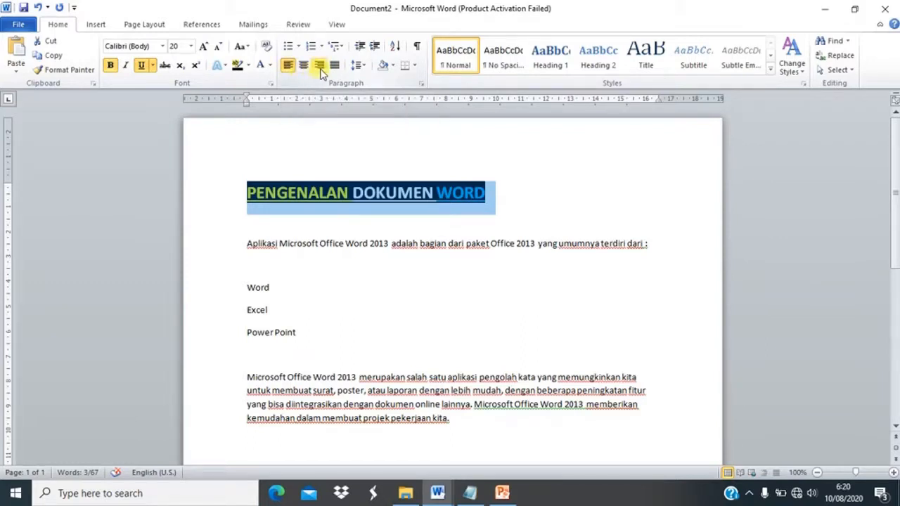
Switch to PowerPoint and show slide 7, Paragraf, full screen to read about the text alignment options
left_click(501, 493)
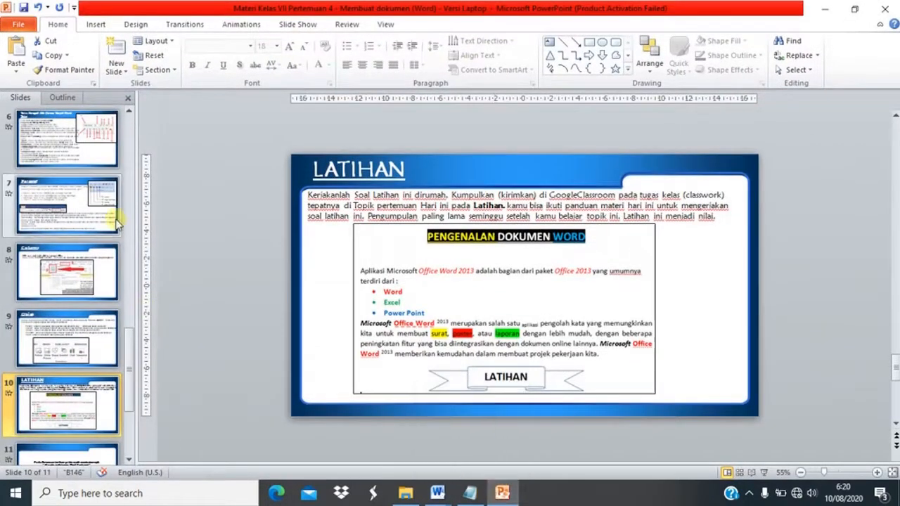
left_click(71, 204)
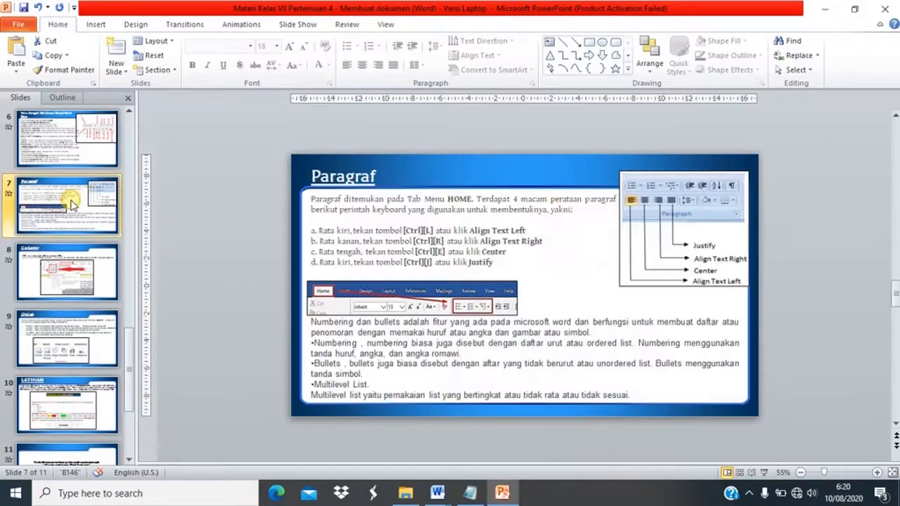
key("shift+F5")
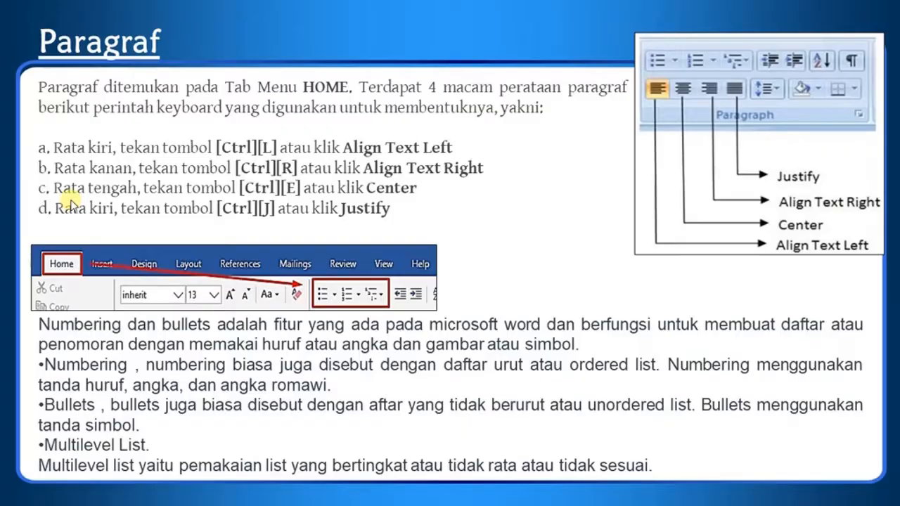
key("Escape")
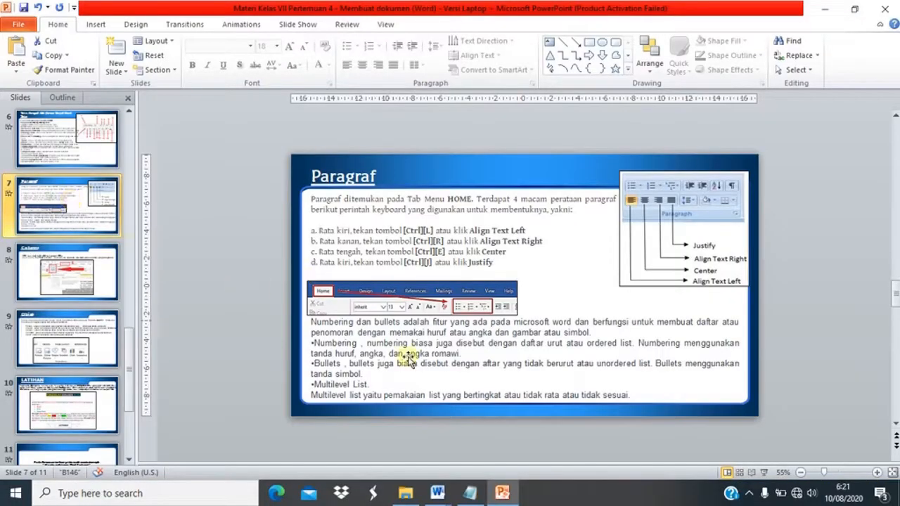
Switch to Document2 in Word, try the center, right and justify alignments on the selected title, and finish with it centered
mouse_move(438, 495)
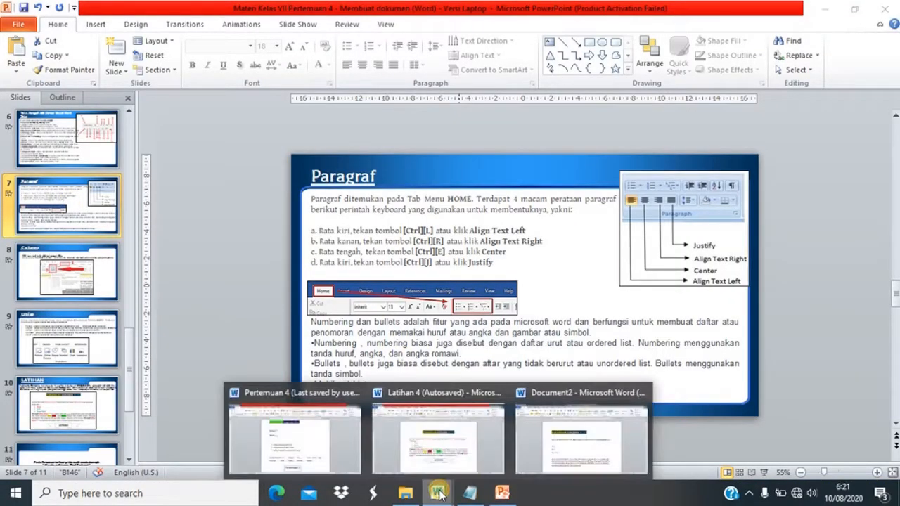
left_click(570, 428)
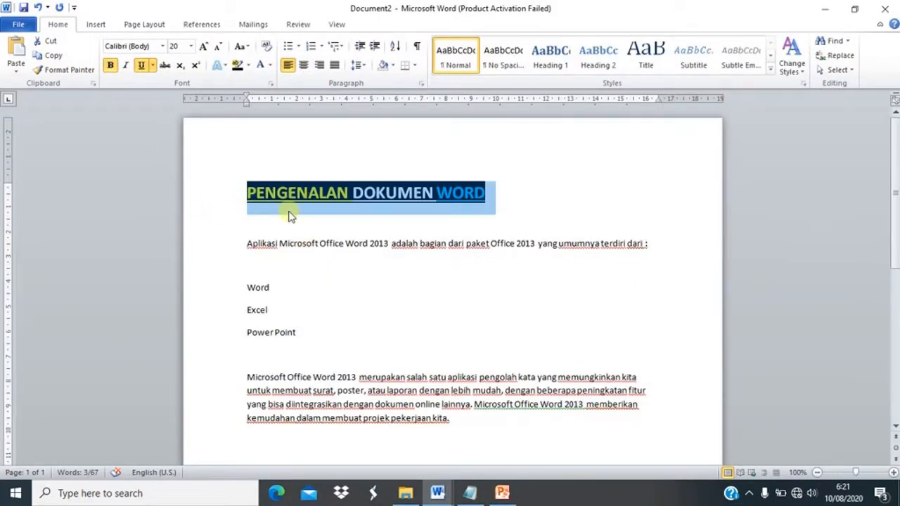
key("ctrl+j")
left_click(307, 68)
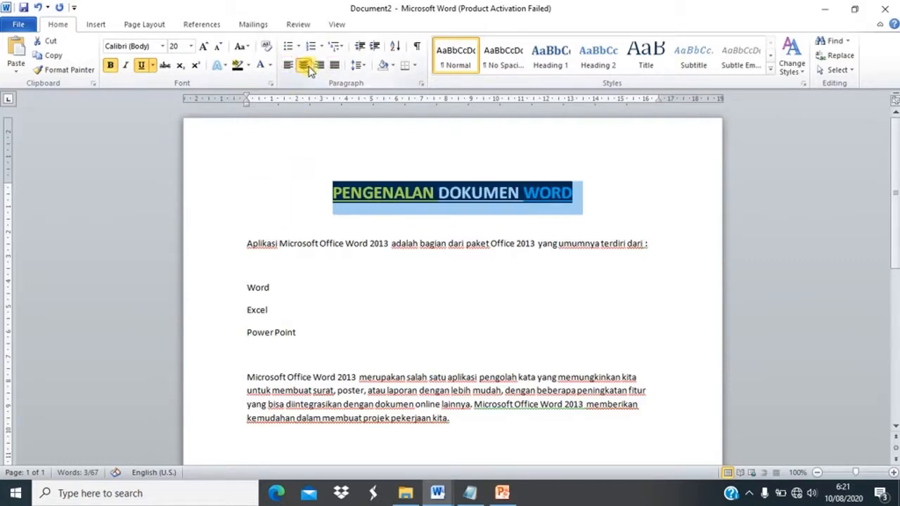
left_click(319, 69)
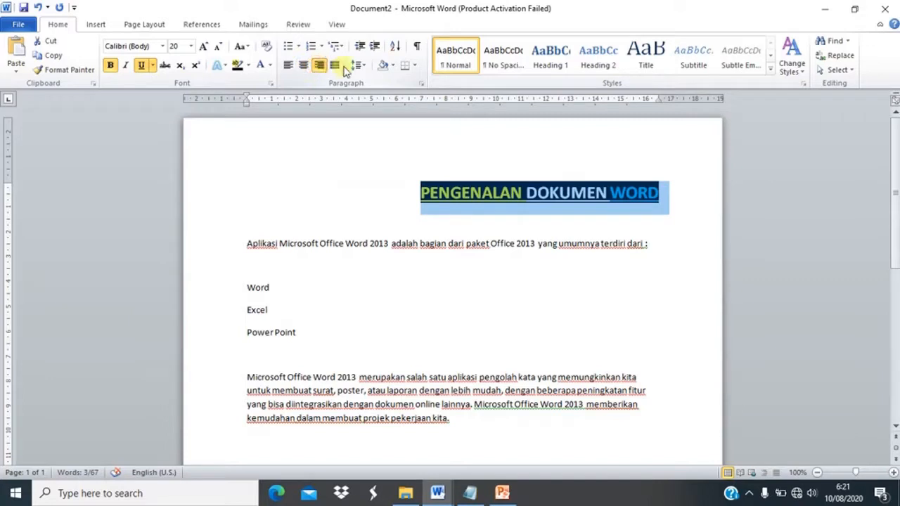
left_click(335, 66)
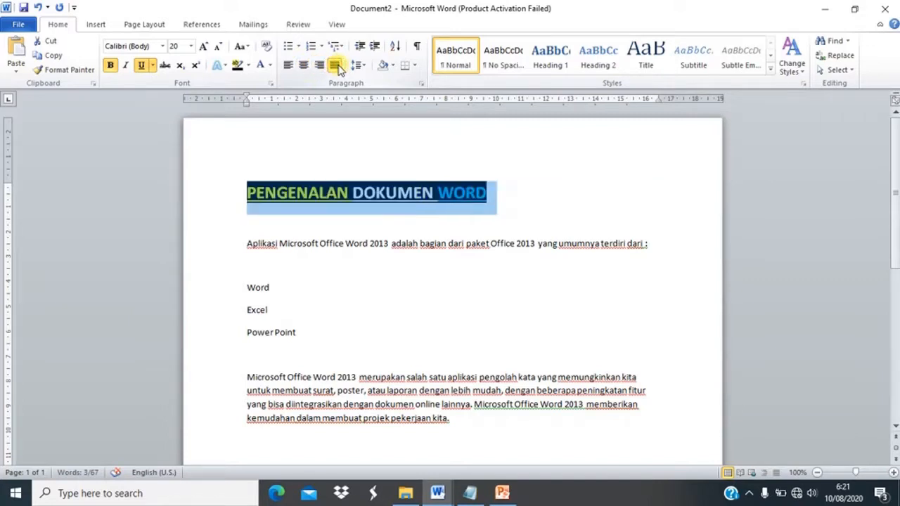
left_click(303, 66)
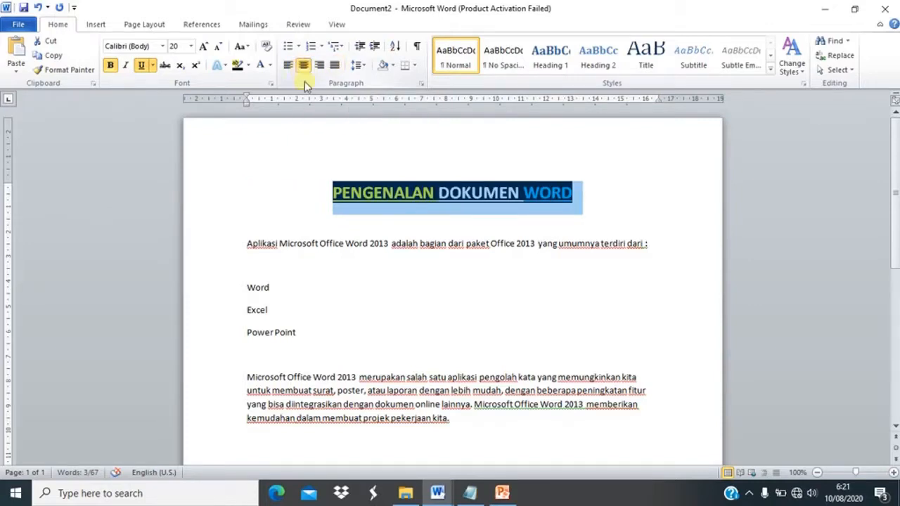
Check the first paragraph's formatting on the LATIHAN slide in PowerPoint and return to the Word document
left_click(225, 254)
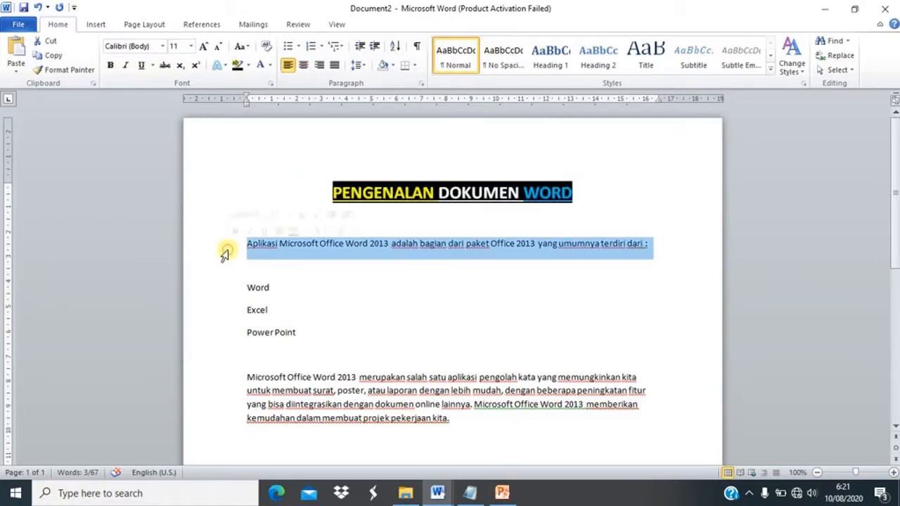
left_click(257, 287)
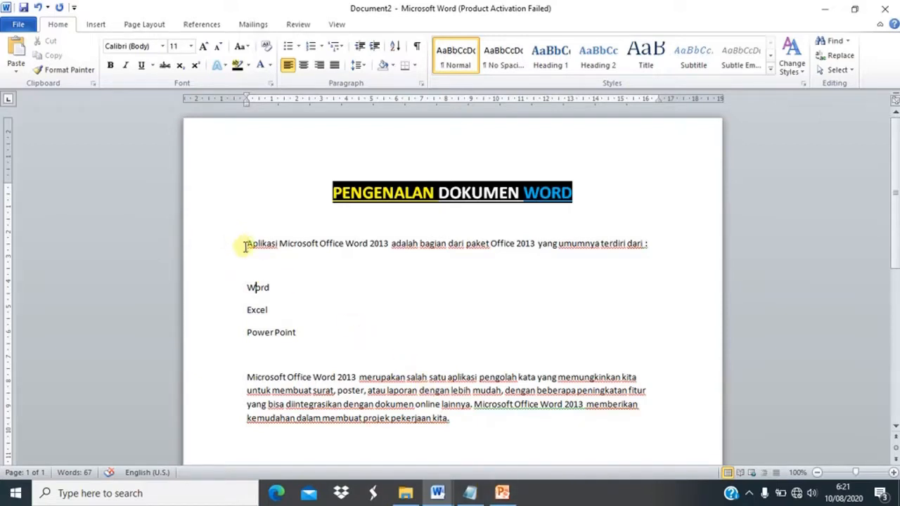
left_click(502, 494)
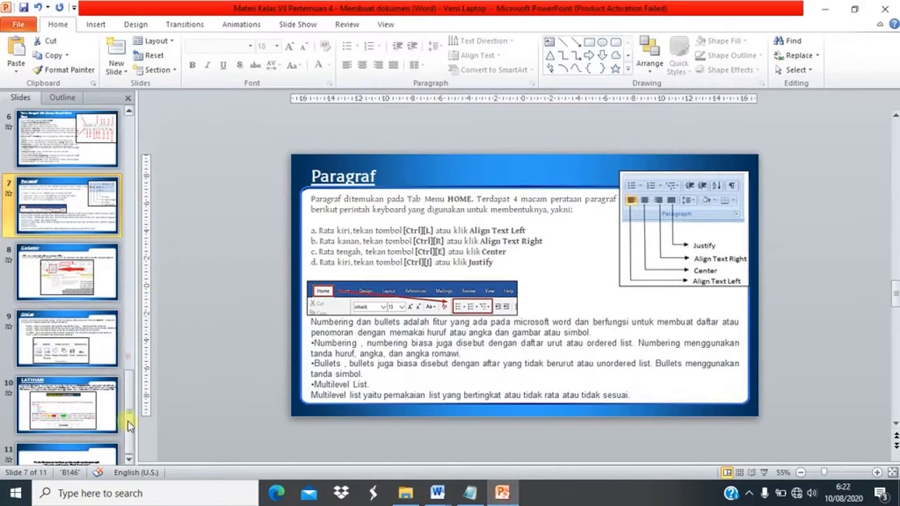
scroll(129, 424, "down", 2)
left_click(62, 353)
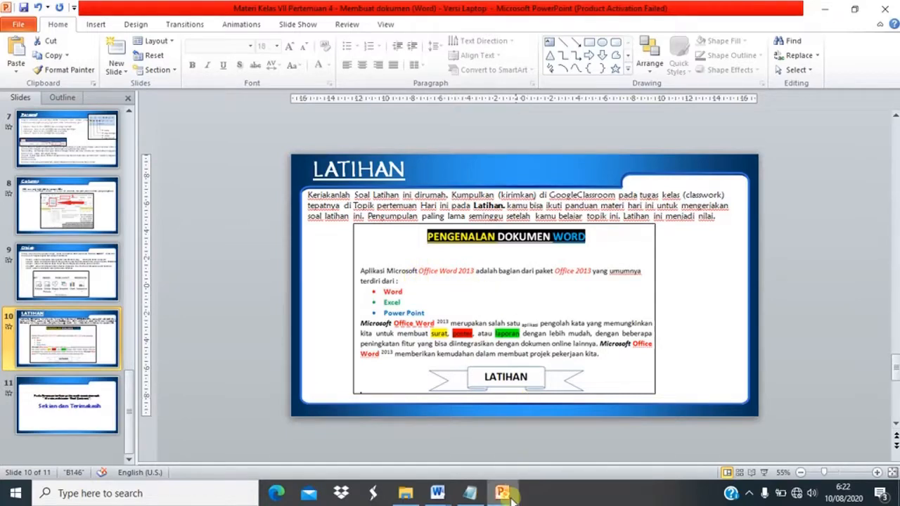
mouse_move(502, 496)
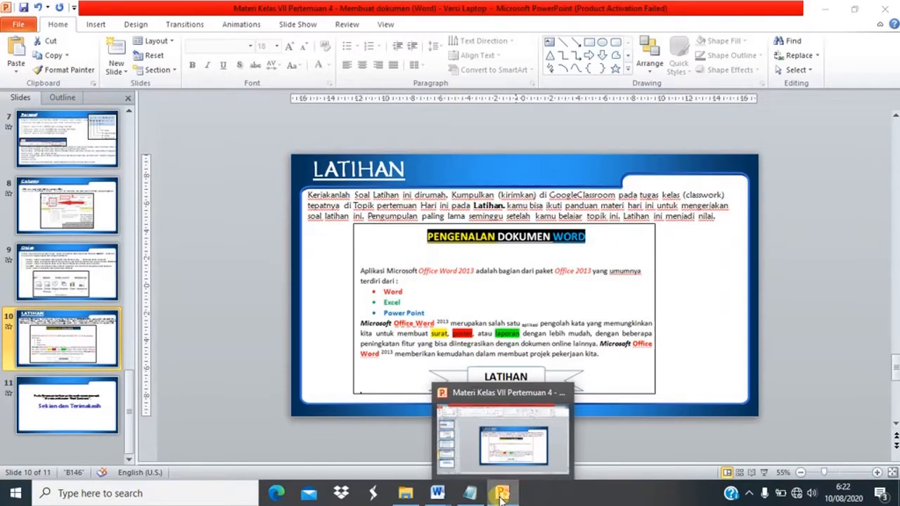
left_click(502, 496)
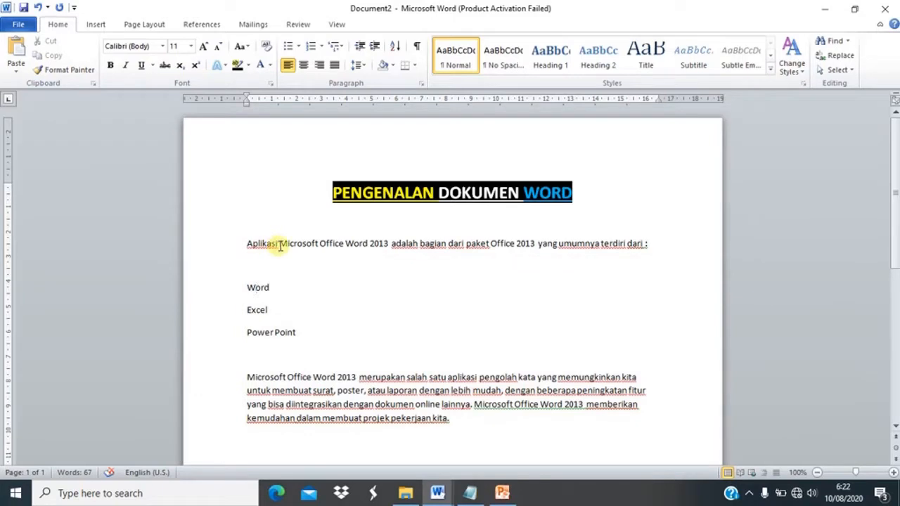
Format Microsoft Office Word 2013 in the first paragraph as red, italic and bold
left_click_drag(280, 245, 387, 243)
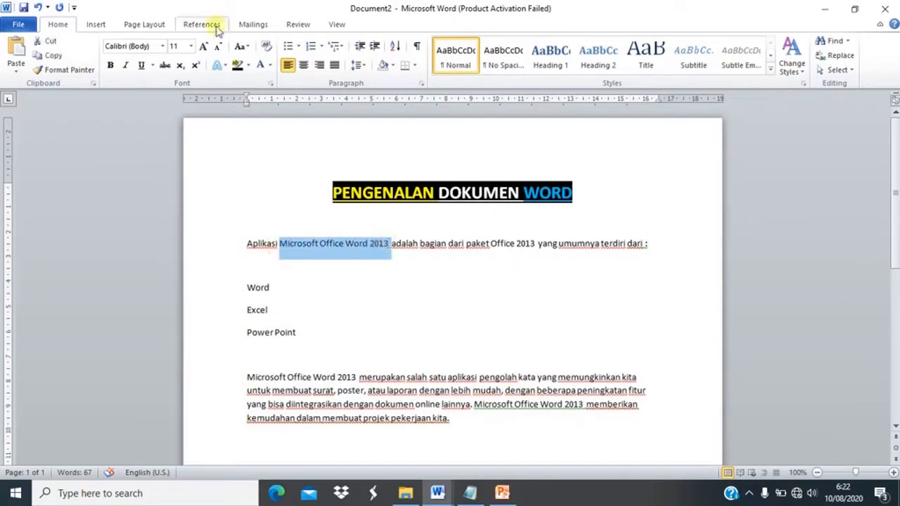
left_click(270, 65)
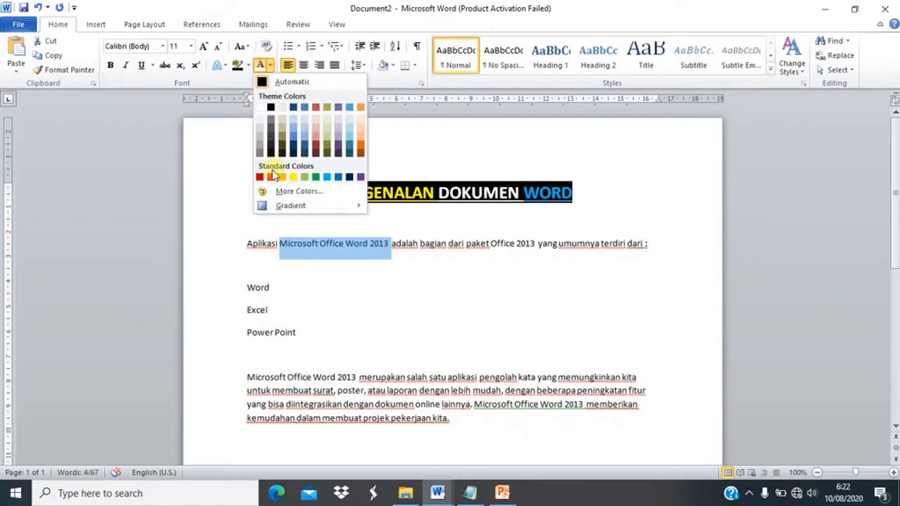
left_click(271, 176)
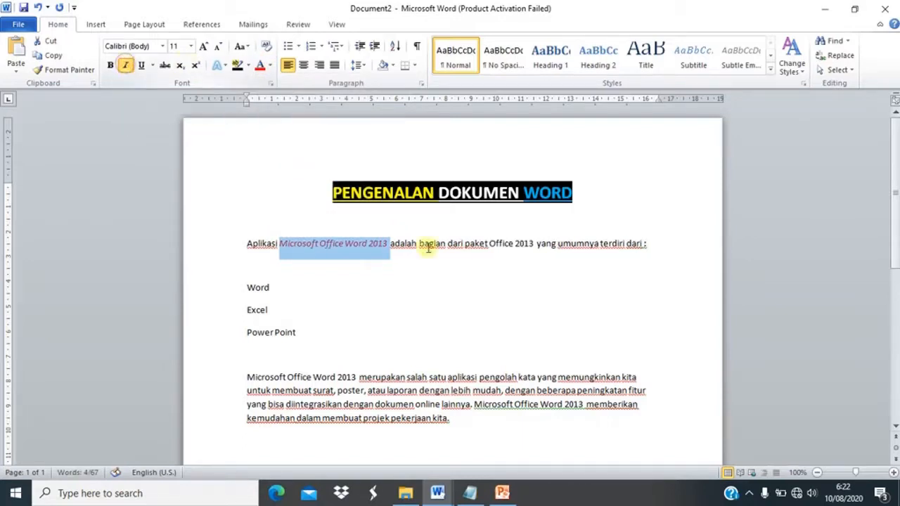
left_click(110, 65)
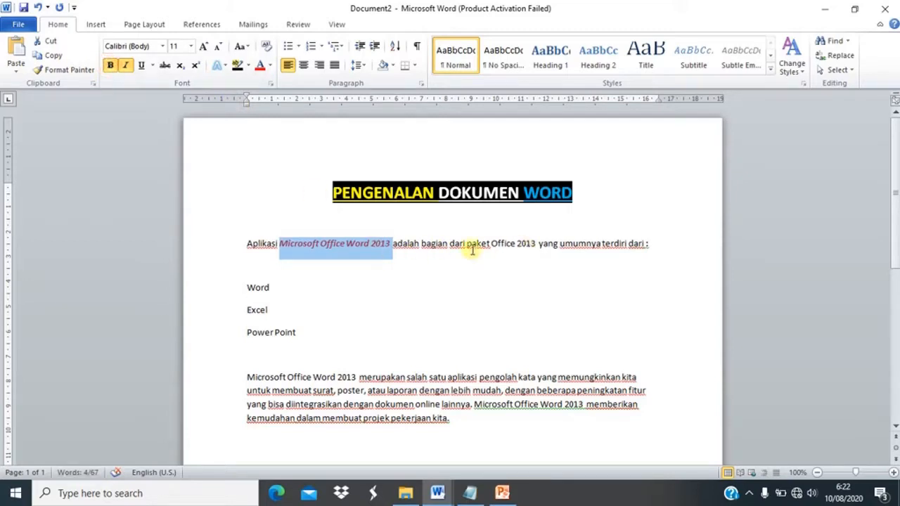
Format Office 2013 in the first paragraph as red, bold and italic
left_click_drag(492, 246, 535, 244)
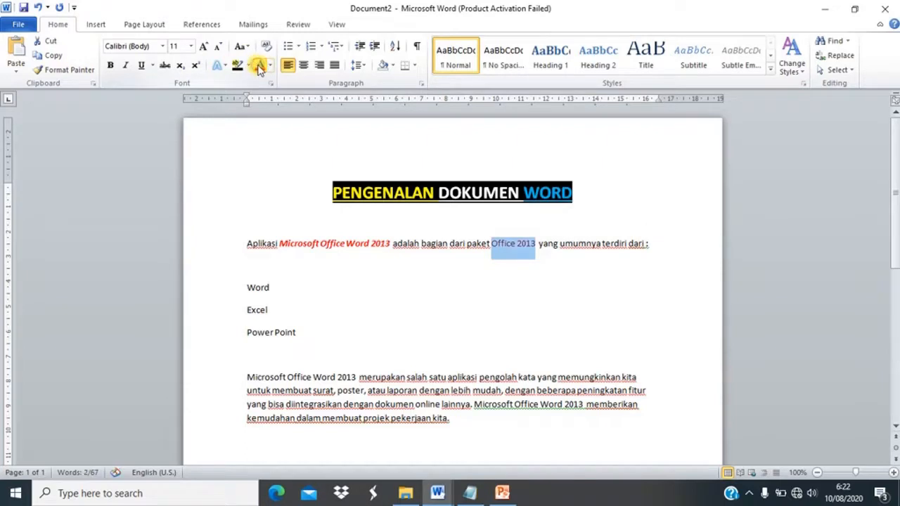
left_click(110, 67)
left_click(125, 65)
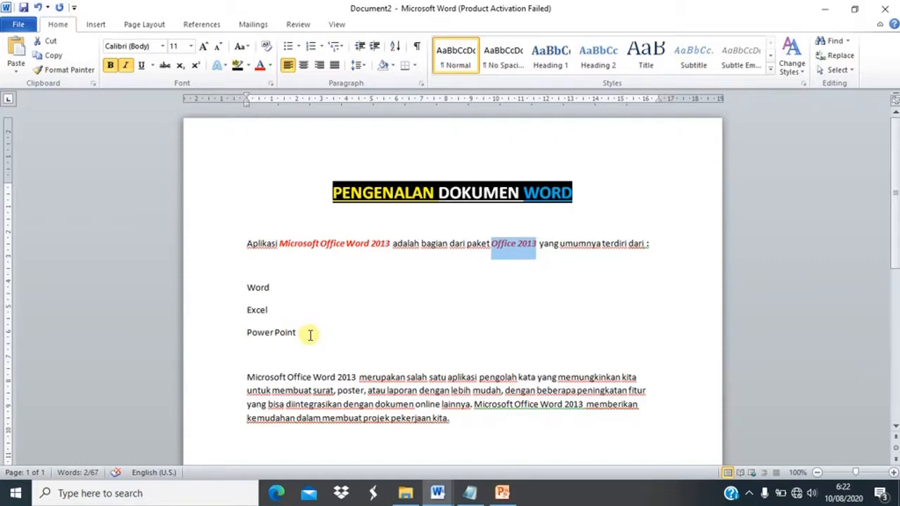
Explore the bullet, numbering and multilevel list styles for the Word, Excel and Power Point lines, and apply round solid bullets
left_click_drag(310, 335, 241, 289)
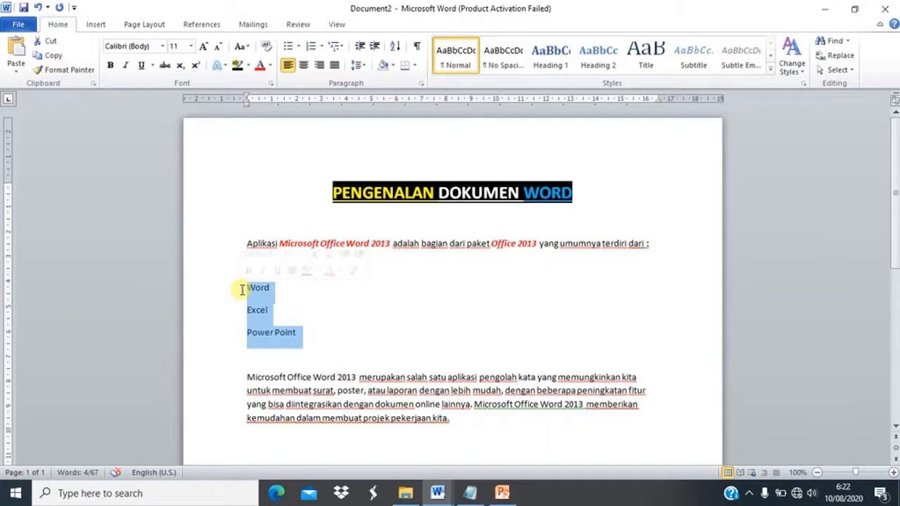
left_click(287, 47)
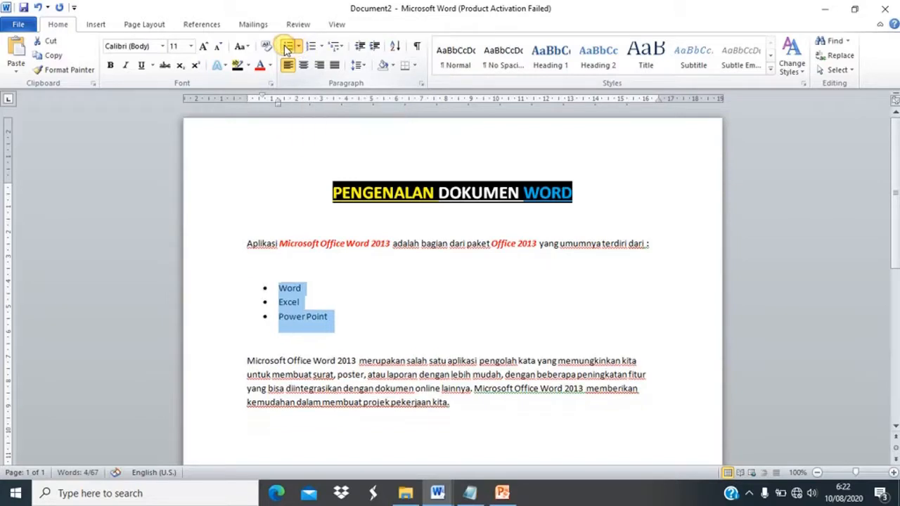
left_click(288, 46)
left_click(298, 47)
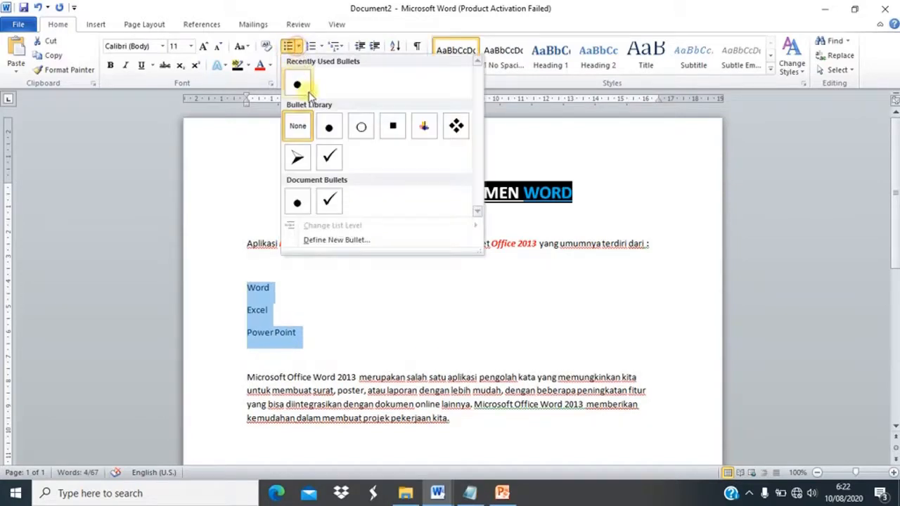
left_click(318, 45)
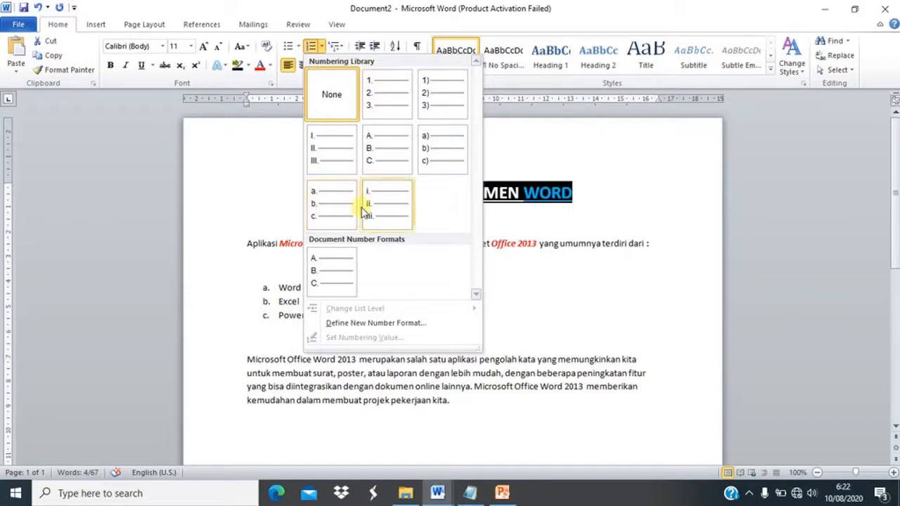
left_click(342, 48)
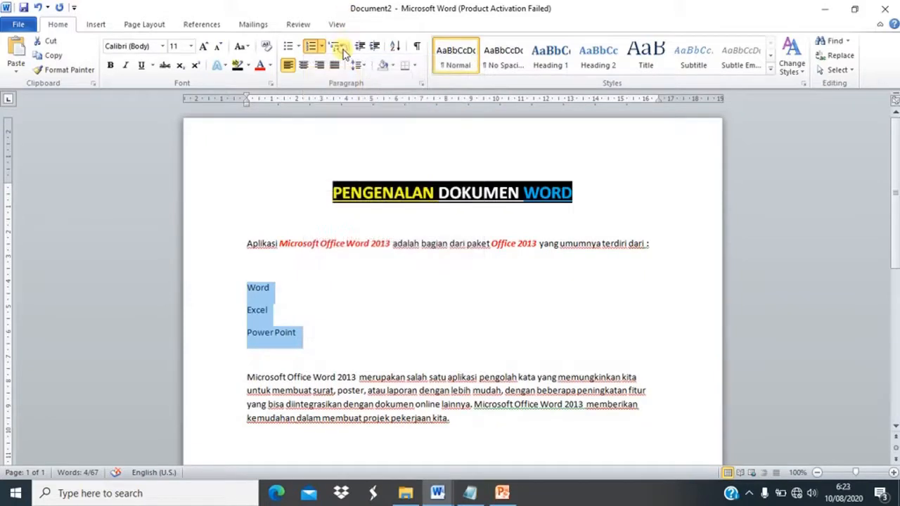
left_click(338, 47)
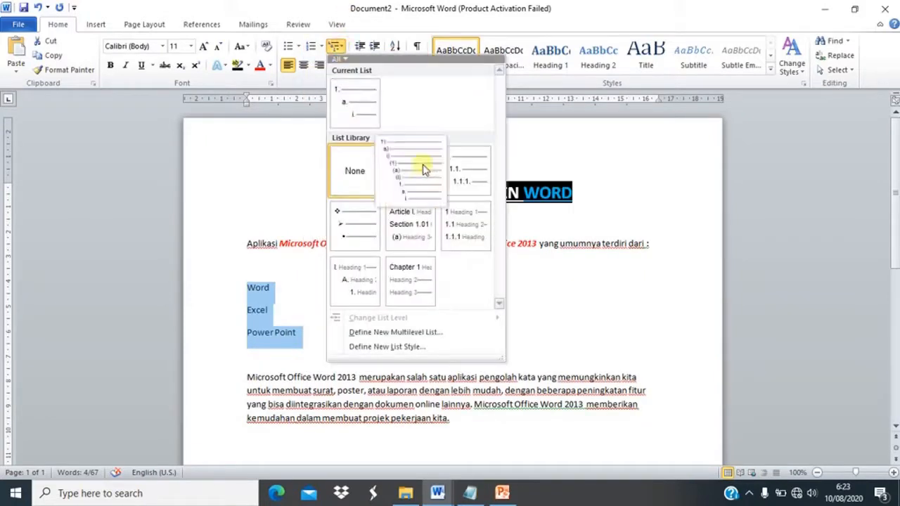
left_click(337, 6)
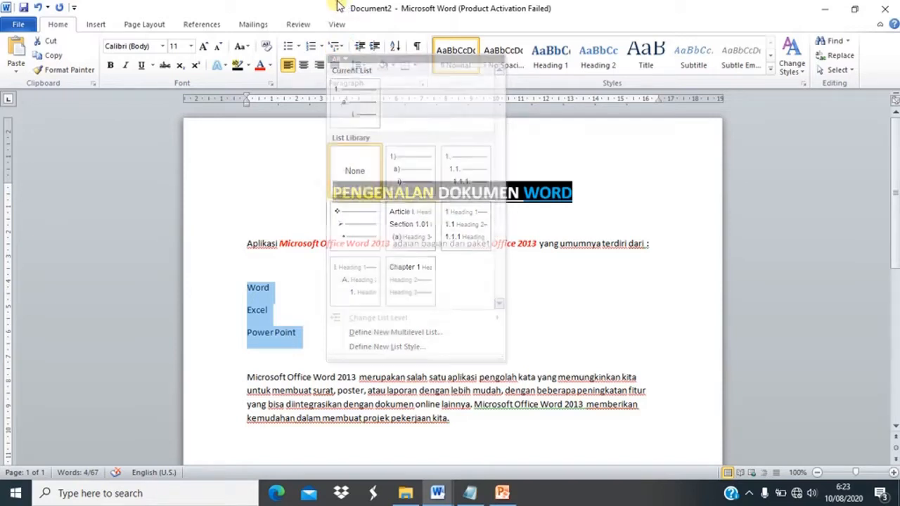
left_click(299, 48)
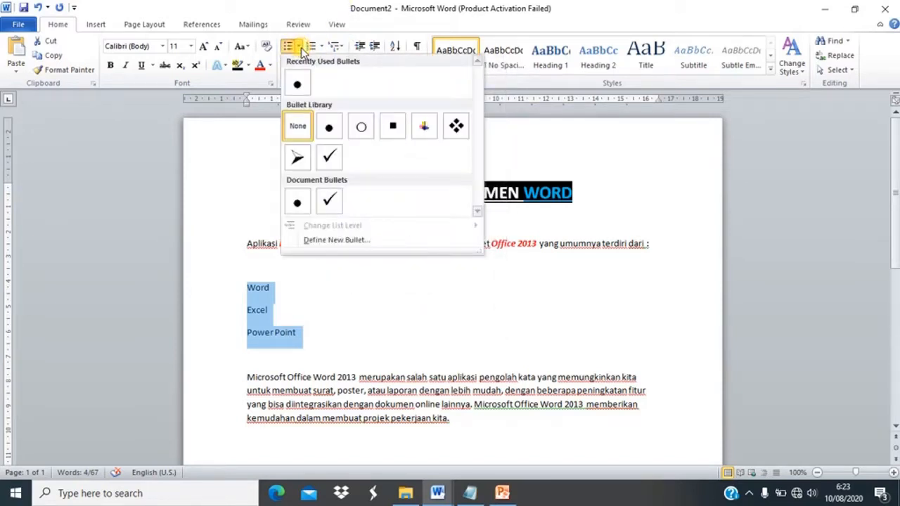
left_click(296, 84)
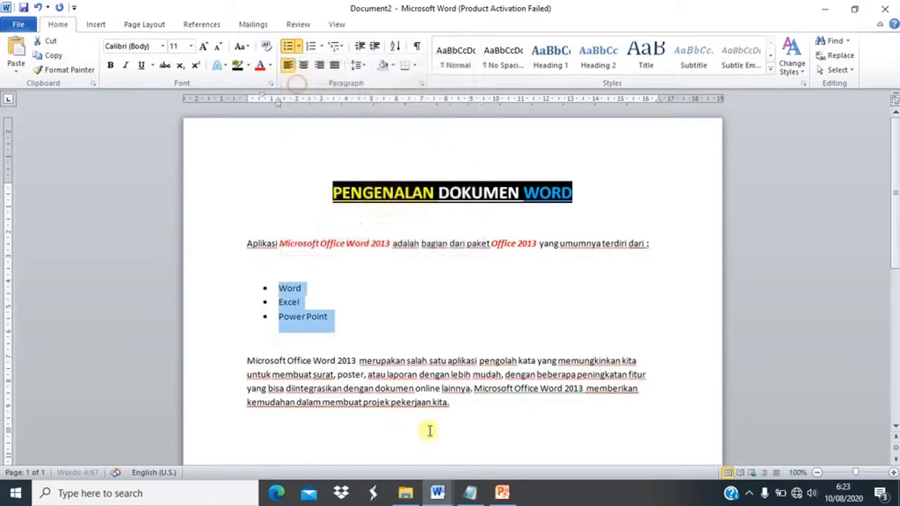
Check the list colors on the LATIHAN slide in PowerPoint and color the Word list item red in the document
left_click(502, 492)
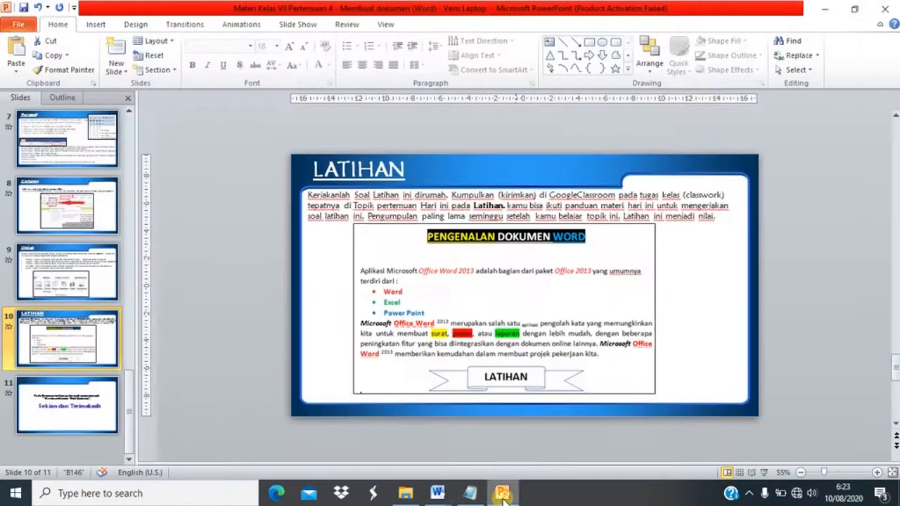
left_click(502, 493)
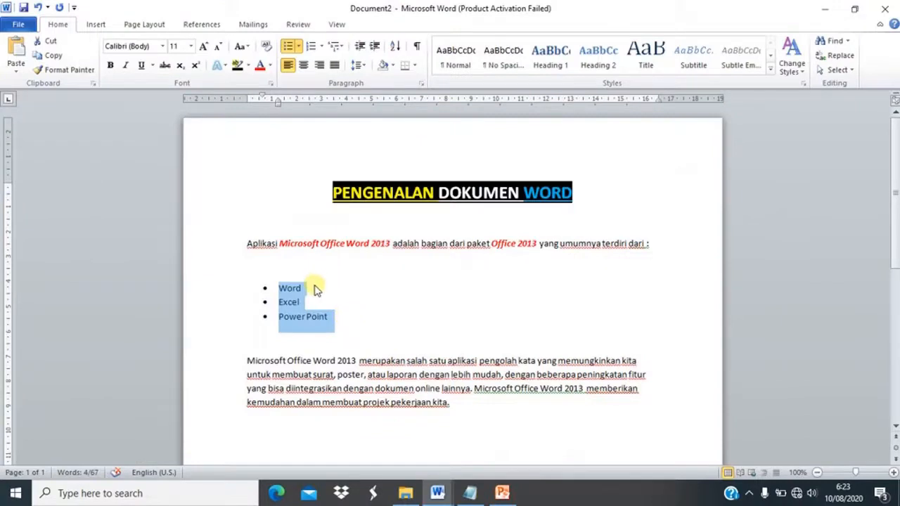
left_click_drag(314, 289, 220, 285)
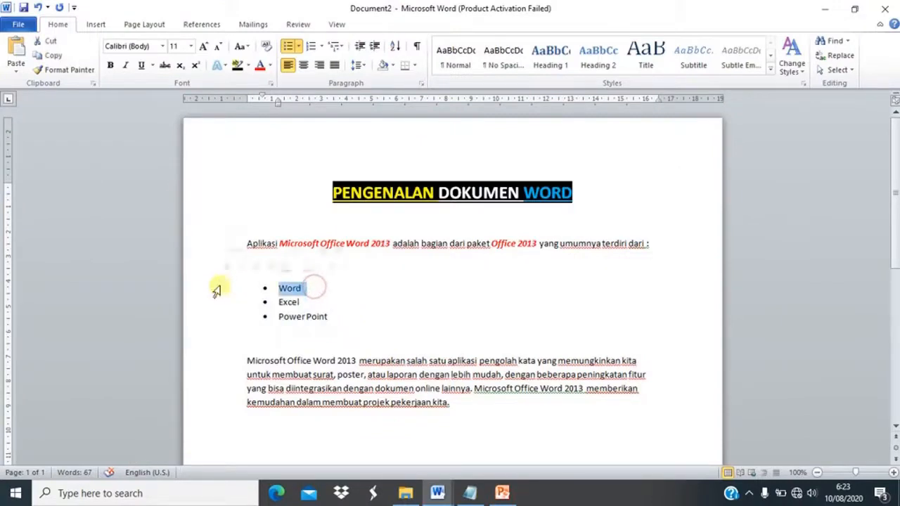
left_click(259, 64)
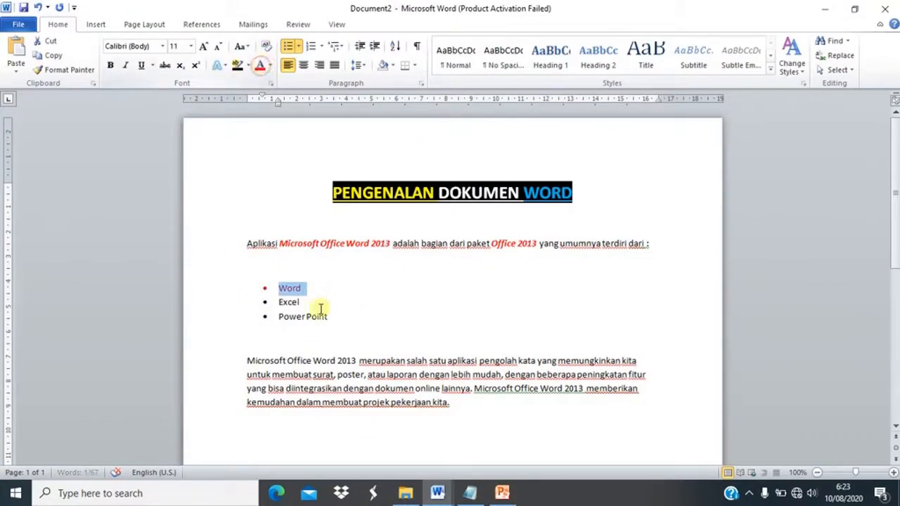
Check the list colors on the LATIHAN slide in PowerPoint and color the Excel list item green in the Word document
left_click(502, 493)
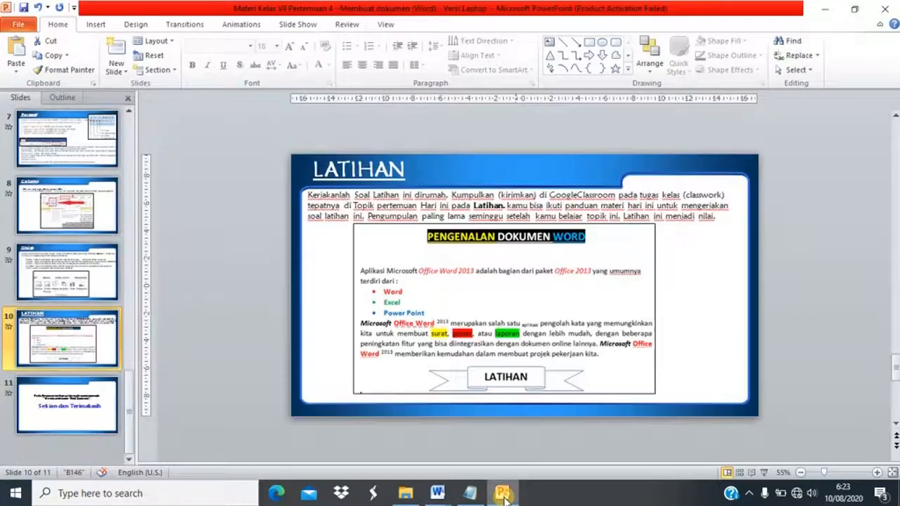
left_click(502, 493)
left_click_drag(307, 301, 175, 293)
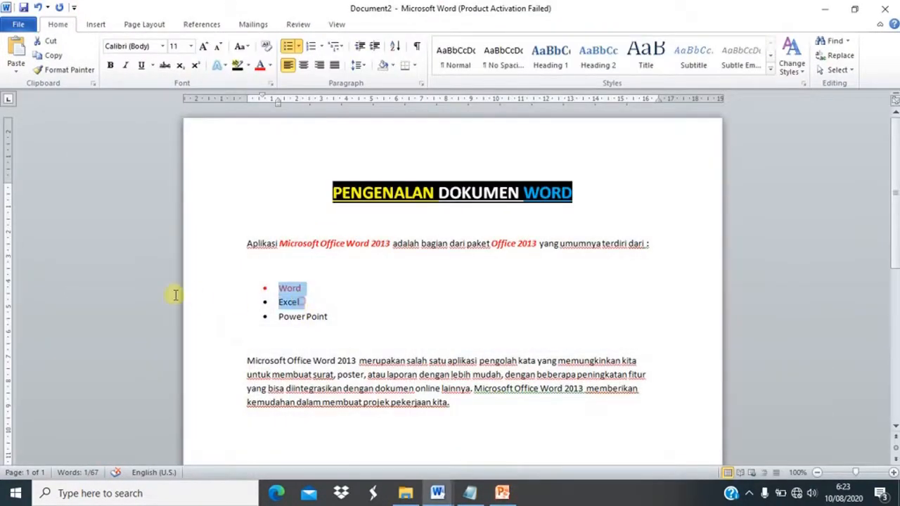
left_click_drag(317, 301, 213, 299)
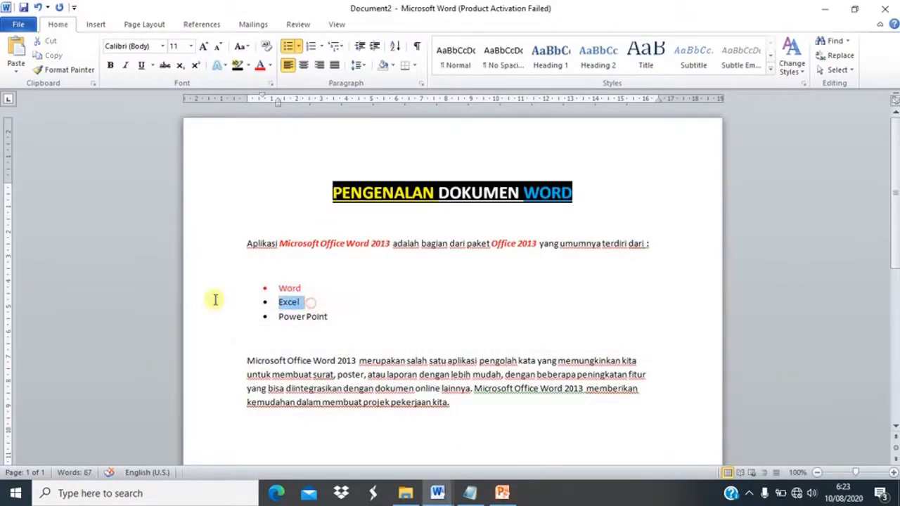
left_click(270, 64)
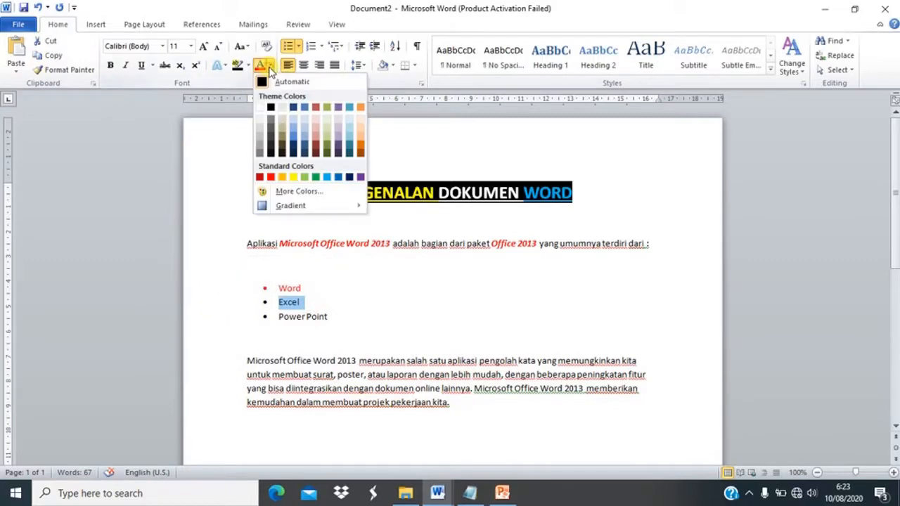
left_click(319, 177)
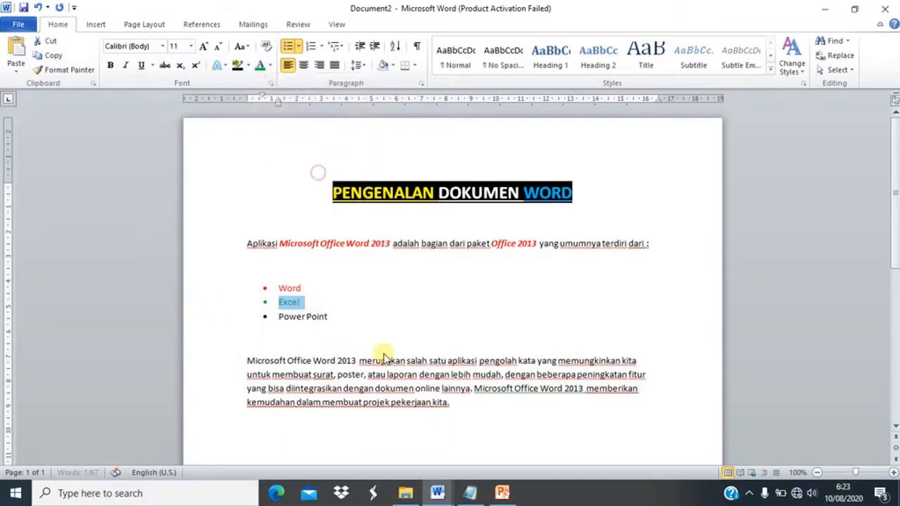
Color the Power Point list item blue
left_click_drag(336, 316, 217, 321)
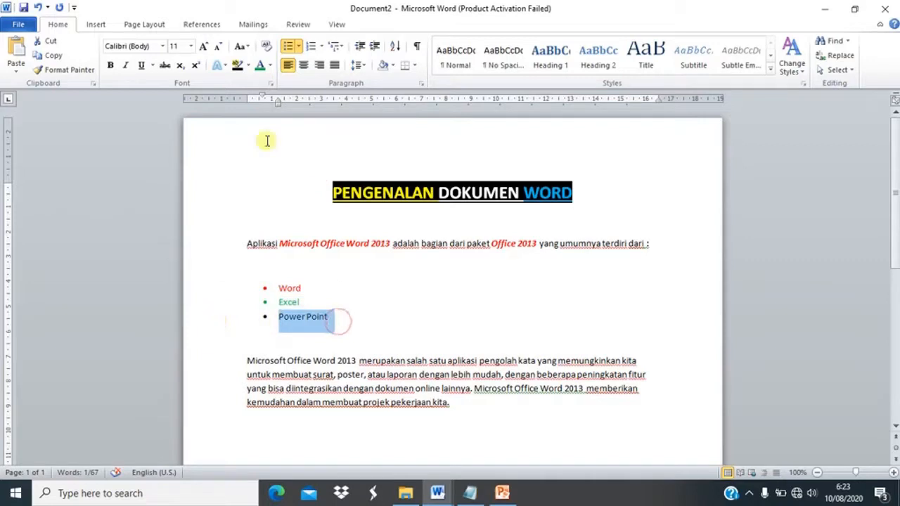
left_click(270, 66)
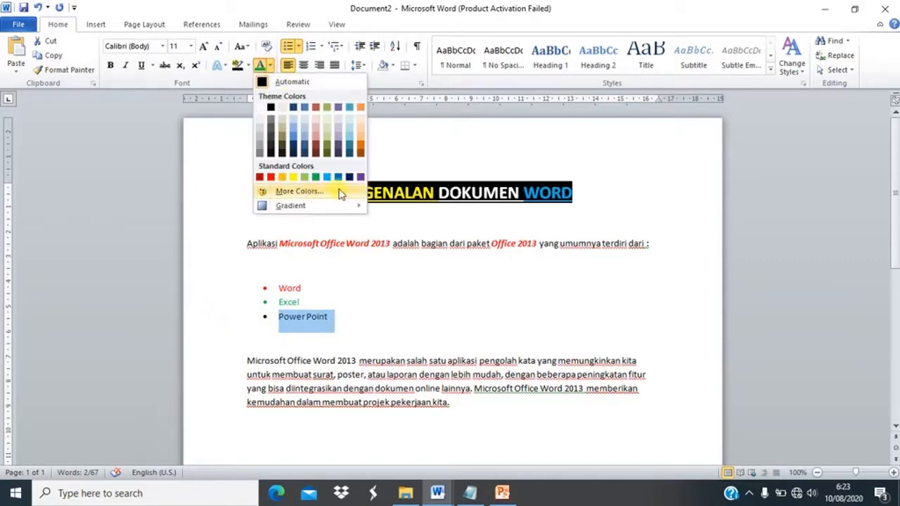
left_click(341, 178)
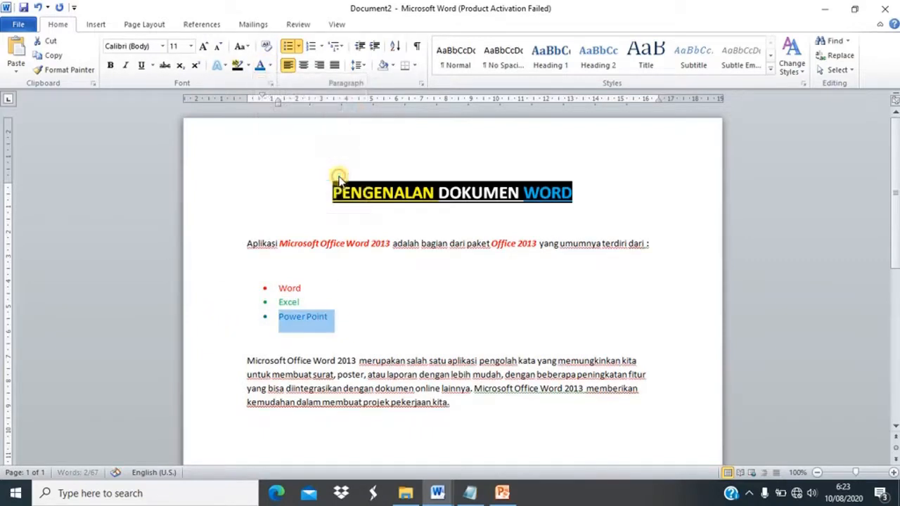
Remove the empty lines directly above and below the bulleted list
left_click(329, 261)
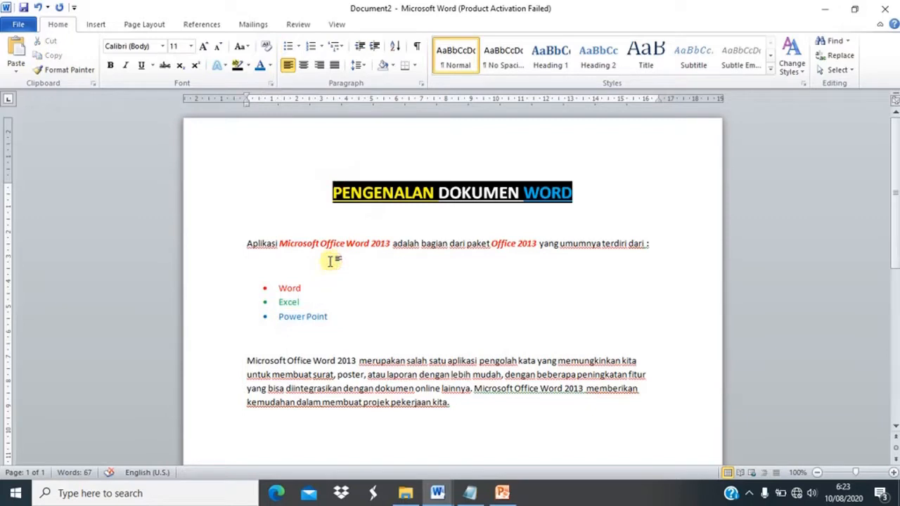
left_click(197, 268)
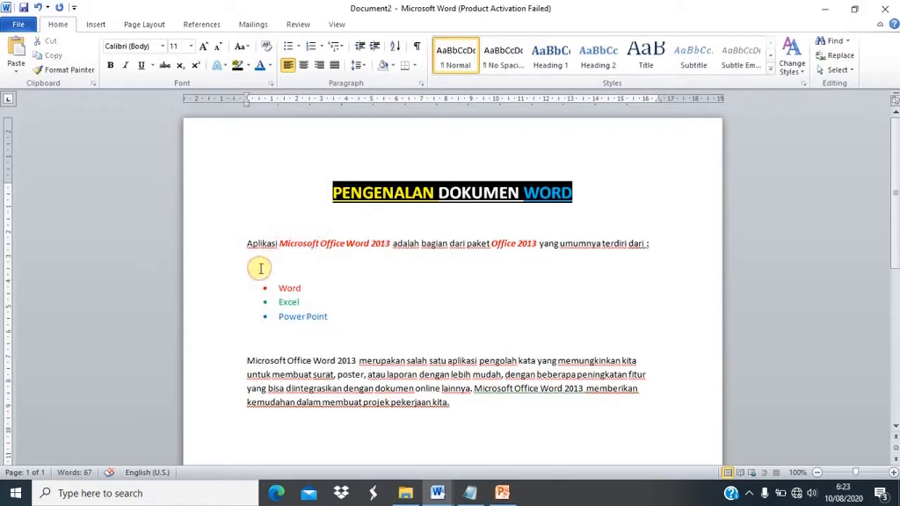
key("Delete")
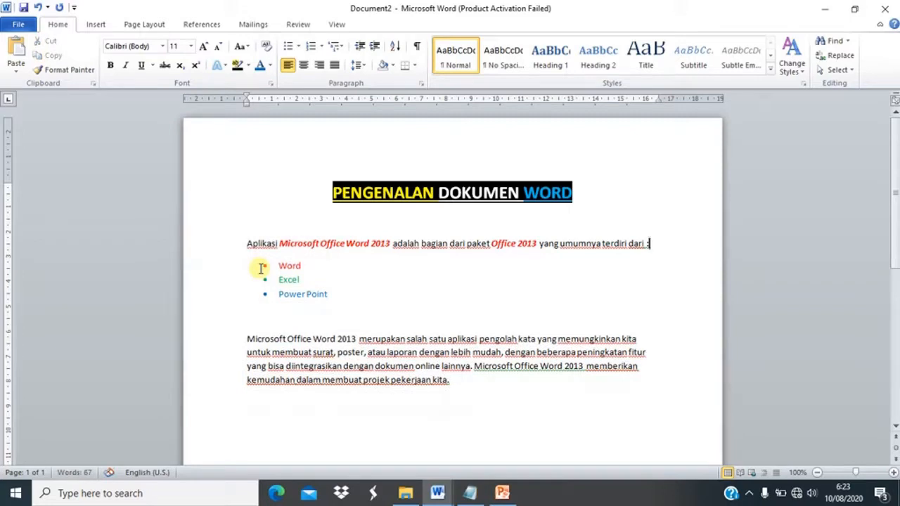
left_click(256, 320)
key("BackSpace")
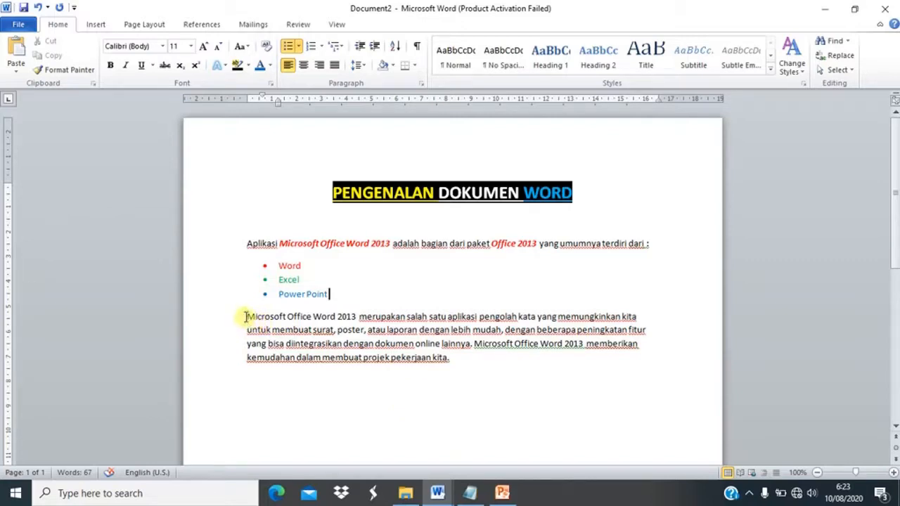
Justify the last paragraph, which begins with Microsoft Office Word 2013
left_click_drag(245, 317, 494, 367)
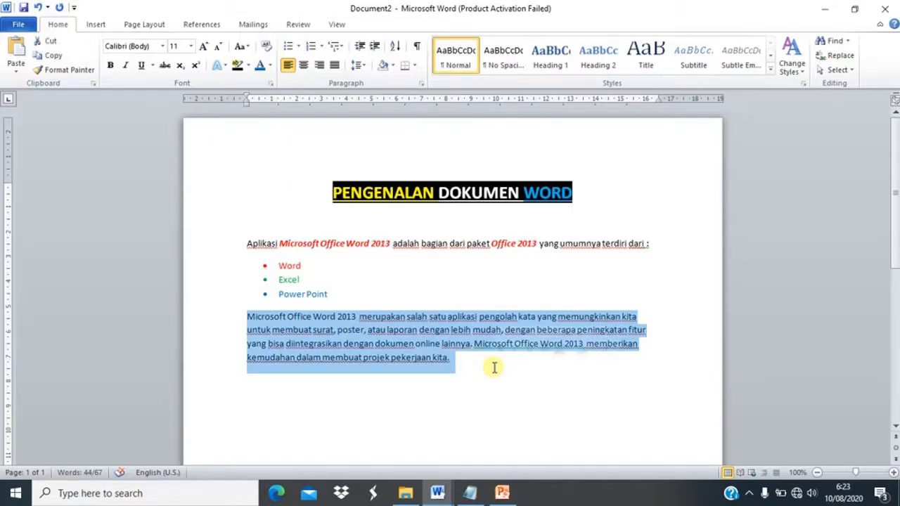
left_click(335, 67)
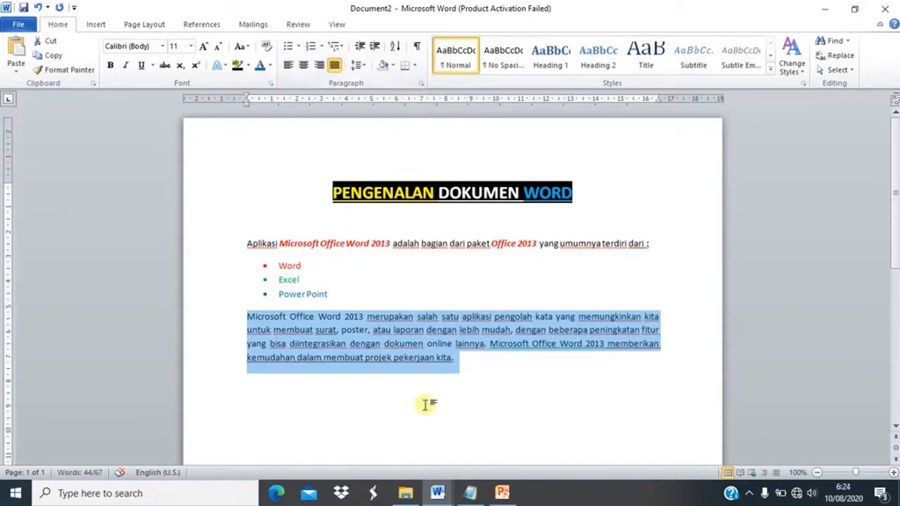
left_click(488, 363)
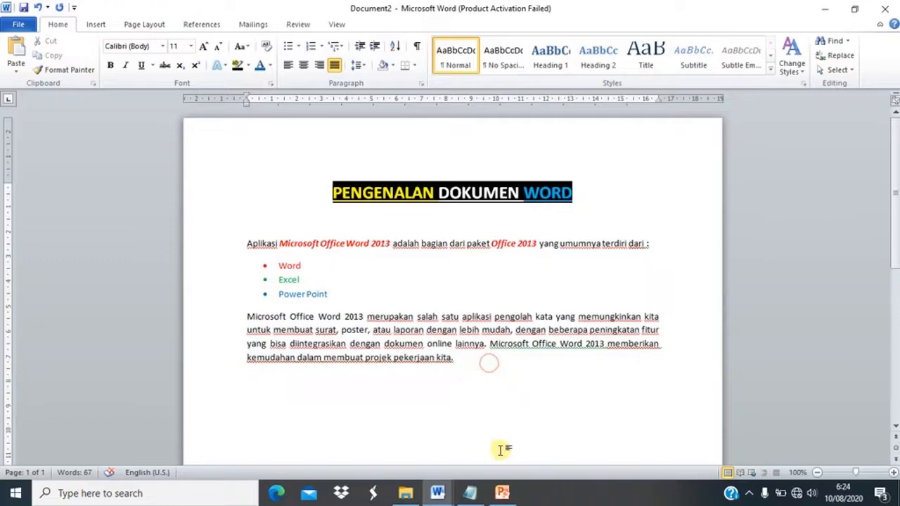
Check the LATIHAN slide in PowerPoint and make the word Microsoft at the start of the last paragraph in Word bold
left_click(502, 493)
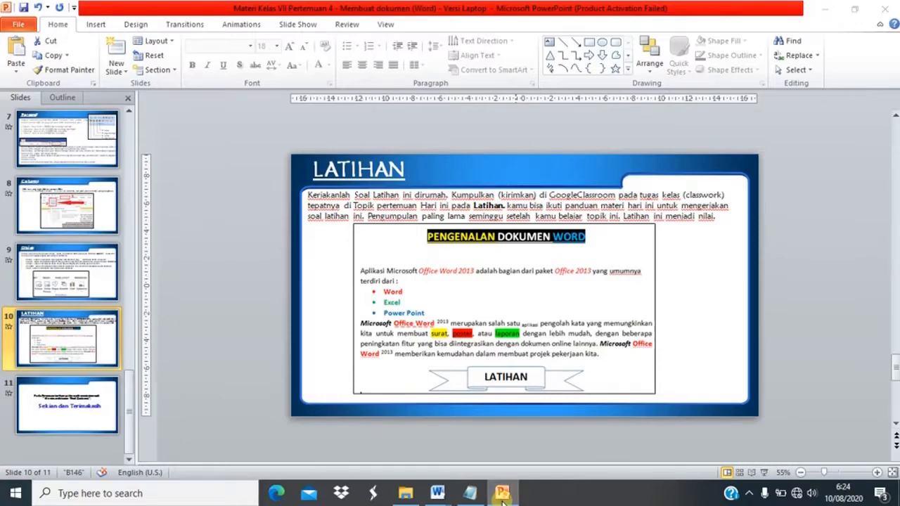
left_click(437, 493)
double_click(270, 316)
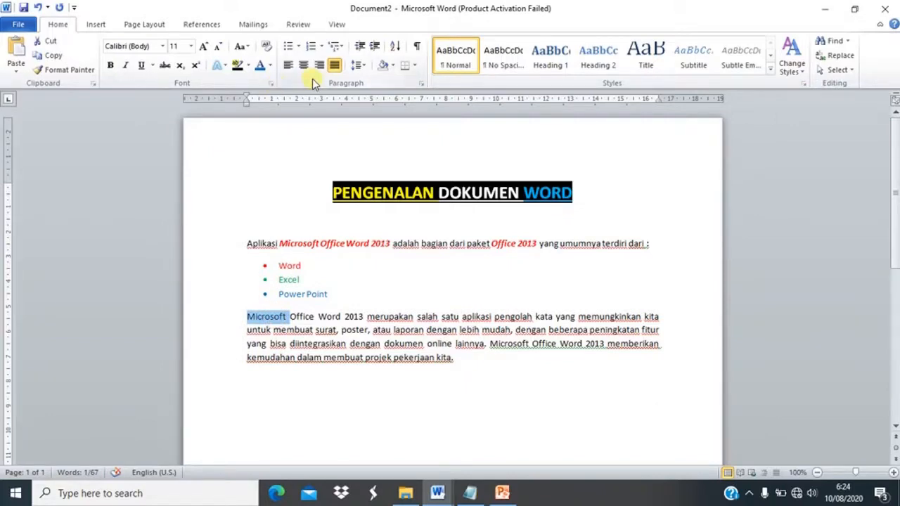
left_click(110, 64)
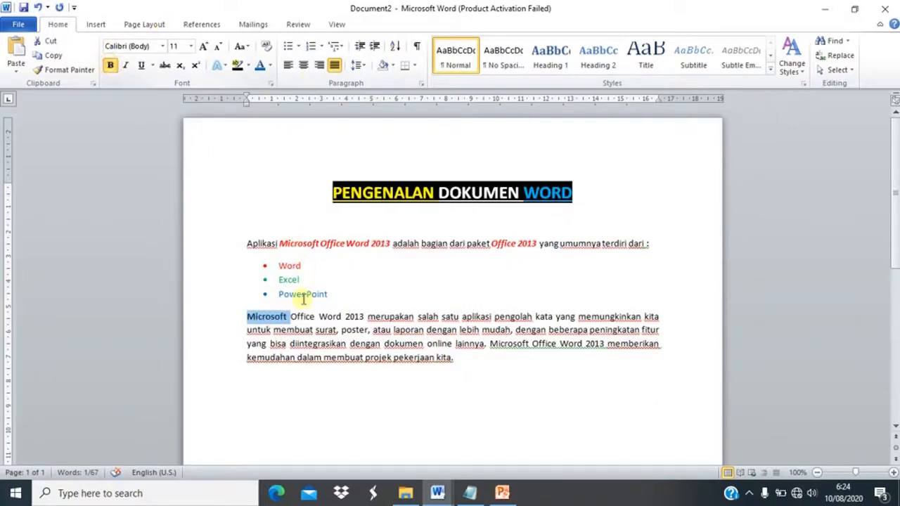
Check the LATIHAN slide in PowerPoint and format Office Word at the start of the last paragraph as red, bold and dotted-underlined
left_click(502, 493)
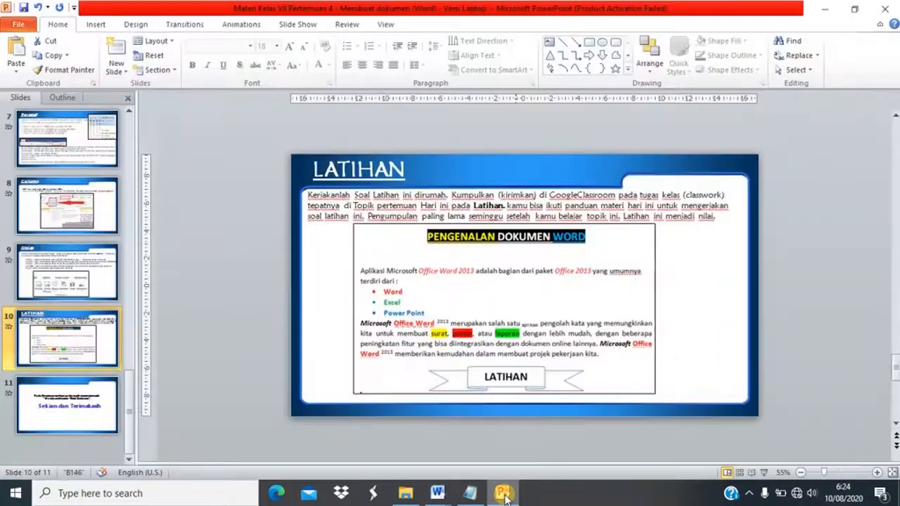
left_click(503, 493)
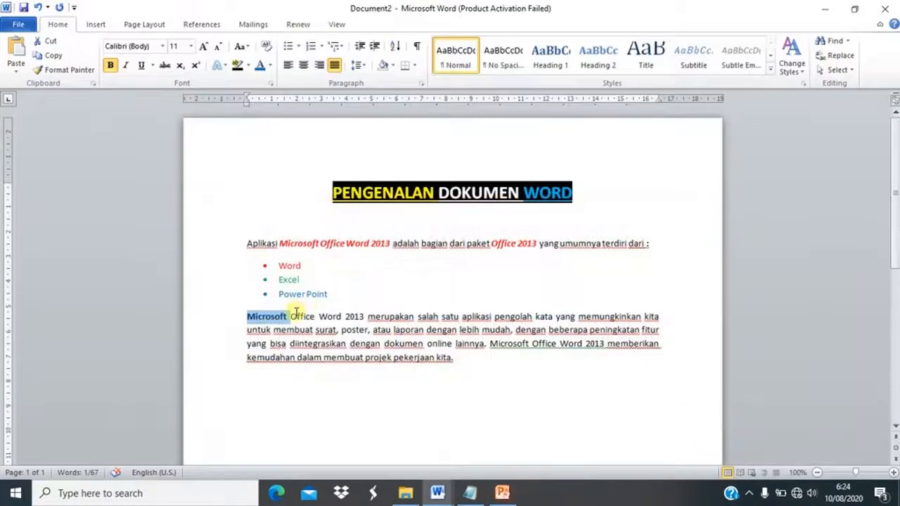
left_click(292, 315)
left_click(342, 318, "shift")
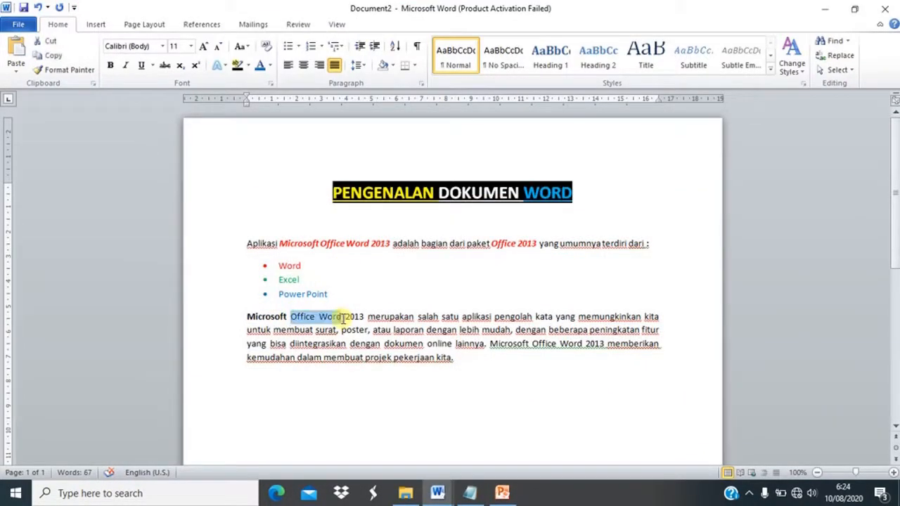
left_click(270, 65)
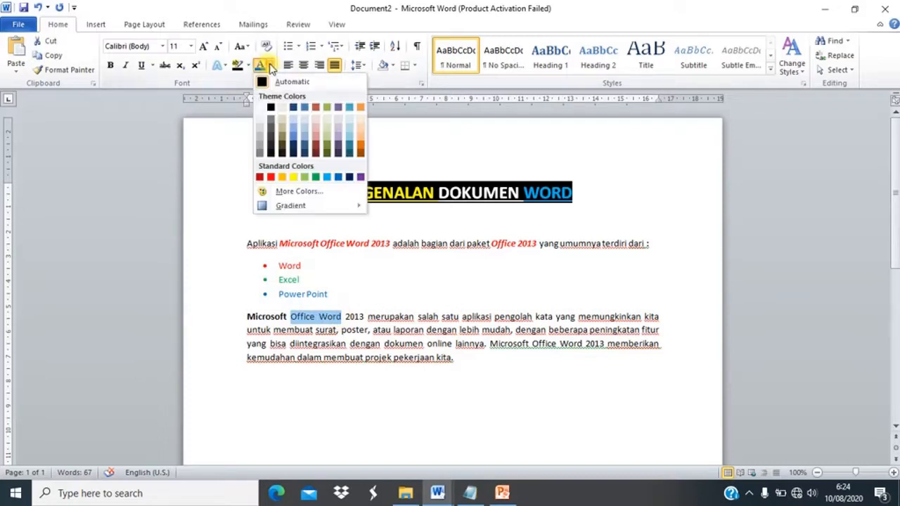
left_click(271, 177)
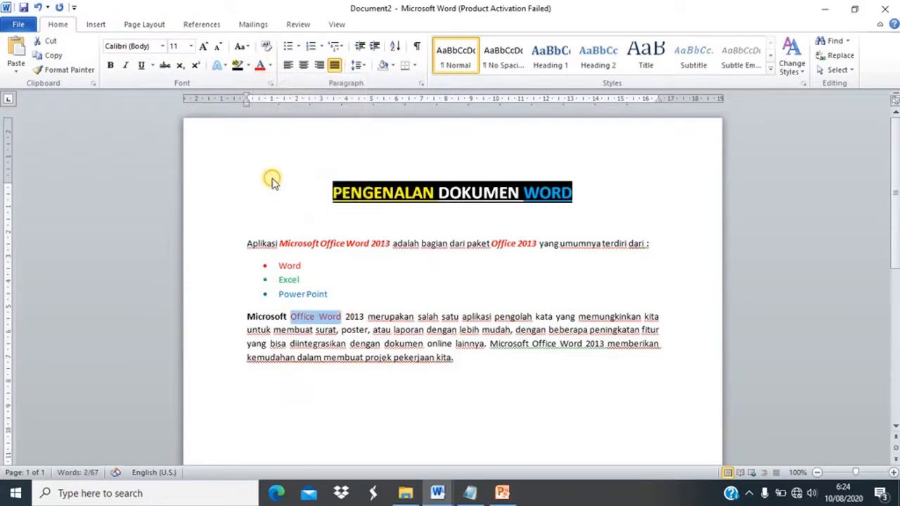
key("ctrl+b")
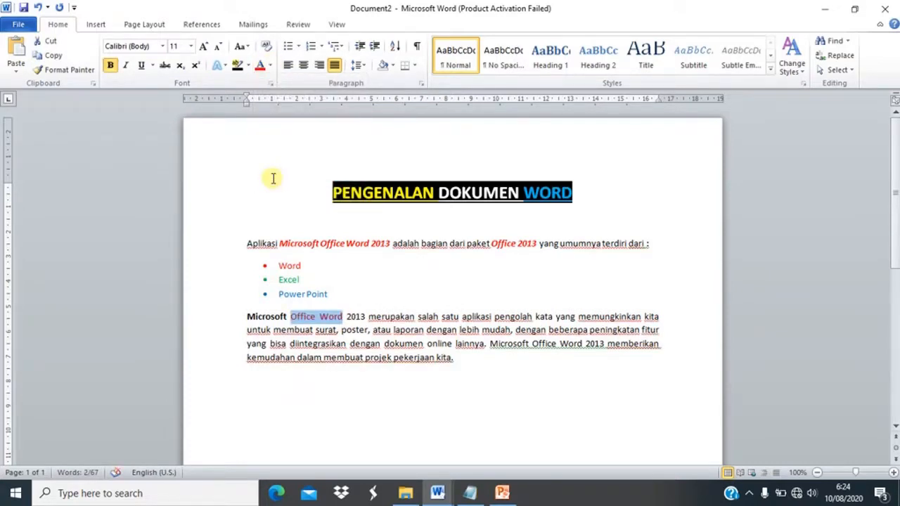
left_click(153, 65)
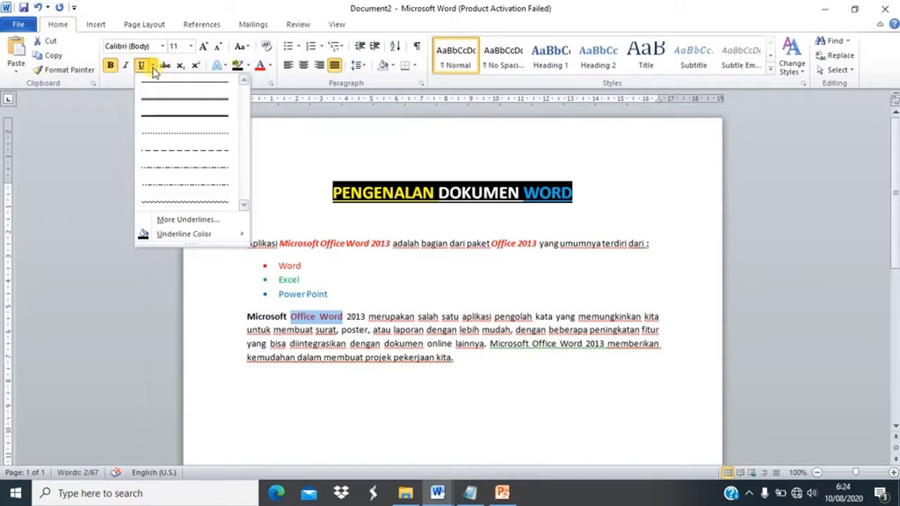
left_click(171, 132)
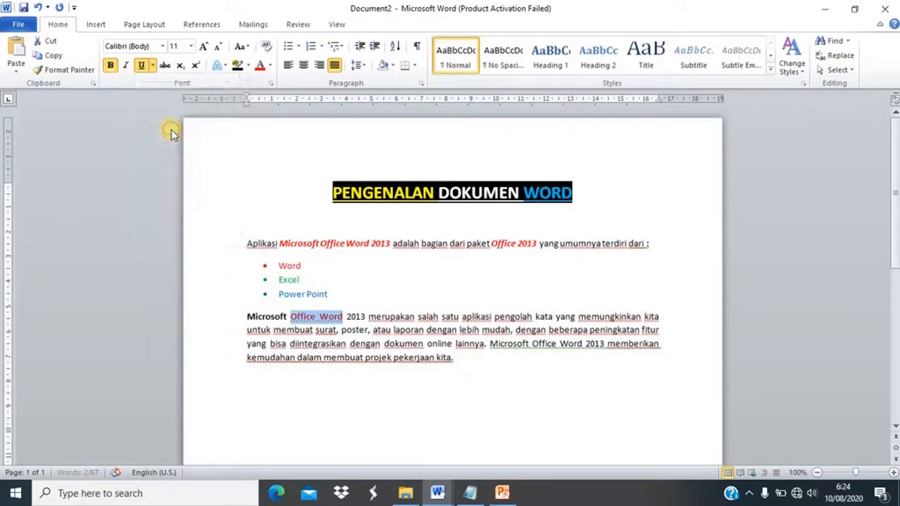
Make the first 2013 in the last paragraph superscript and, after checking the LATIHAN slide in PowerPoint, the word aplikasi subscript
double_click(358, 317)
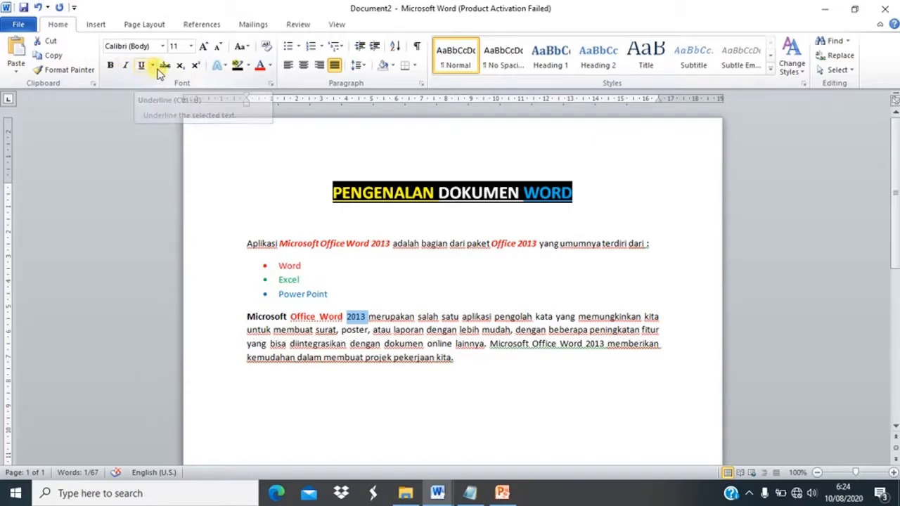
left_click(198, 67)
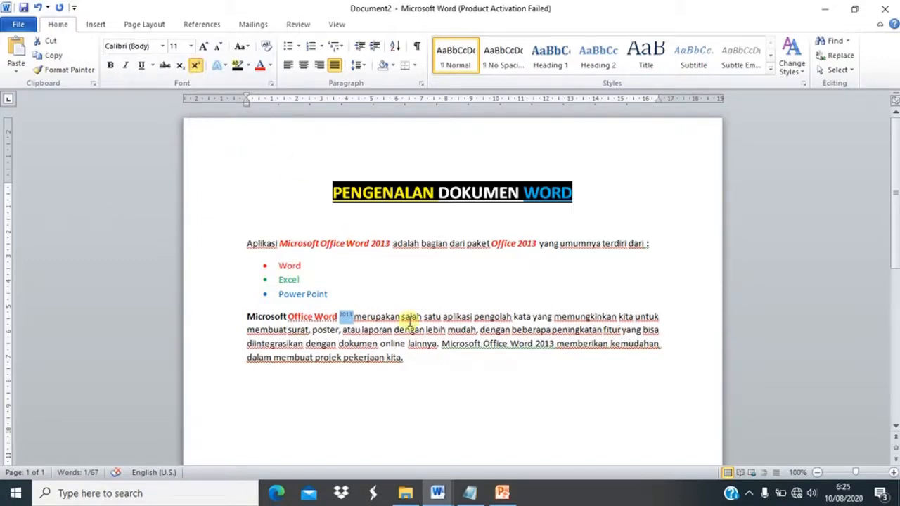
left_click(502, 493)
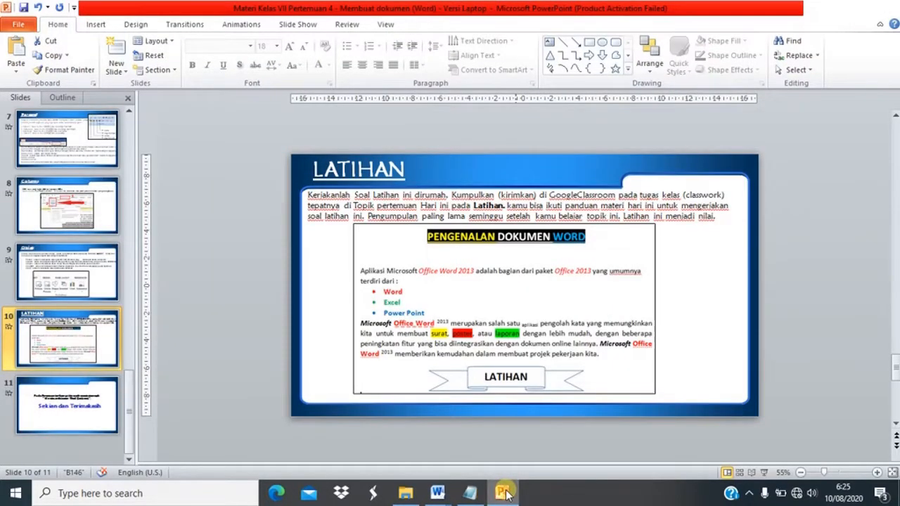
left_click(505, 493)
double_click(455, 316)
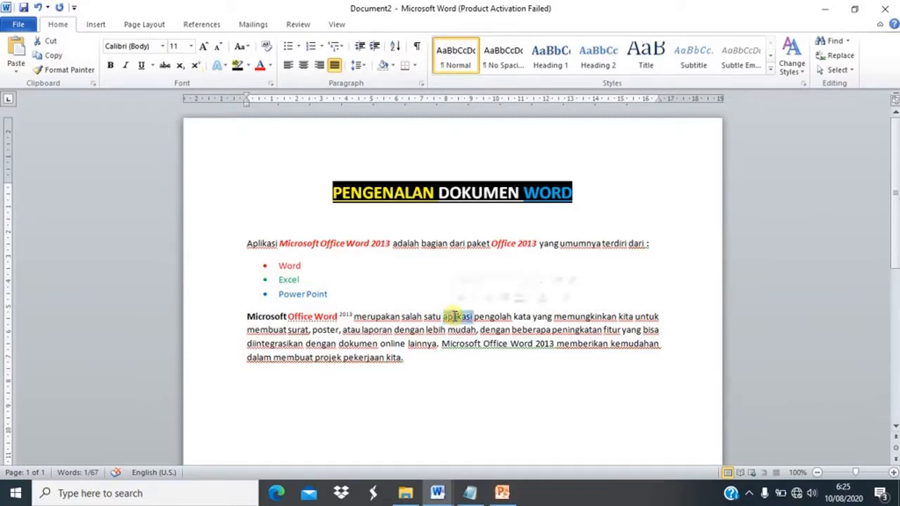
left_click(180, 65)
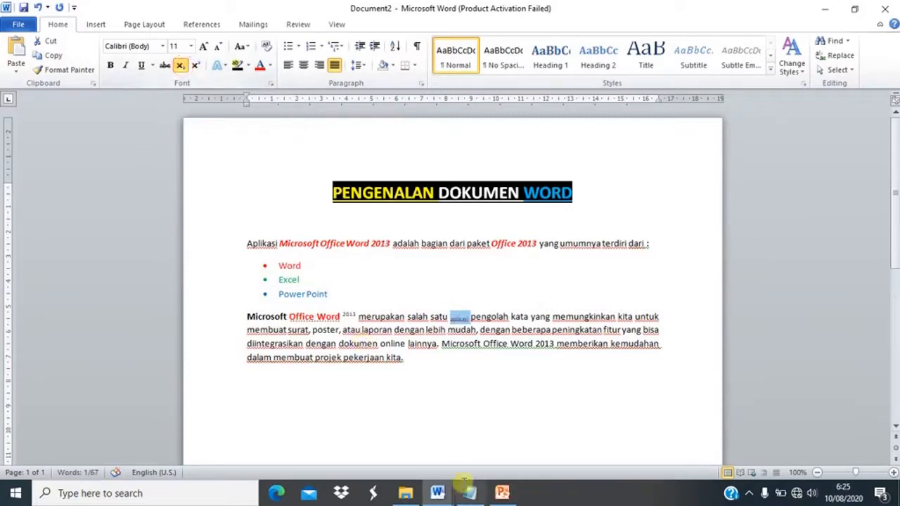
Examine the last paragraph's superscript and subscript text up close and compare it with the LATIHAN slide in PowerPoint
left_click(863, 473)
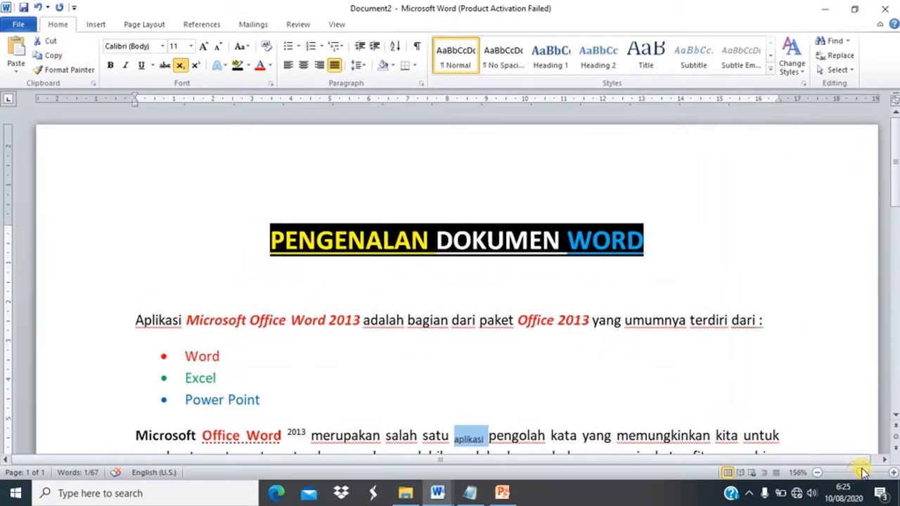
scroll(894, 189, "down", 3)
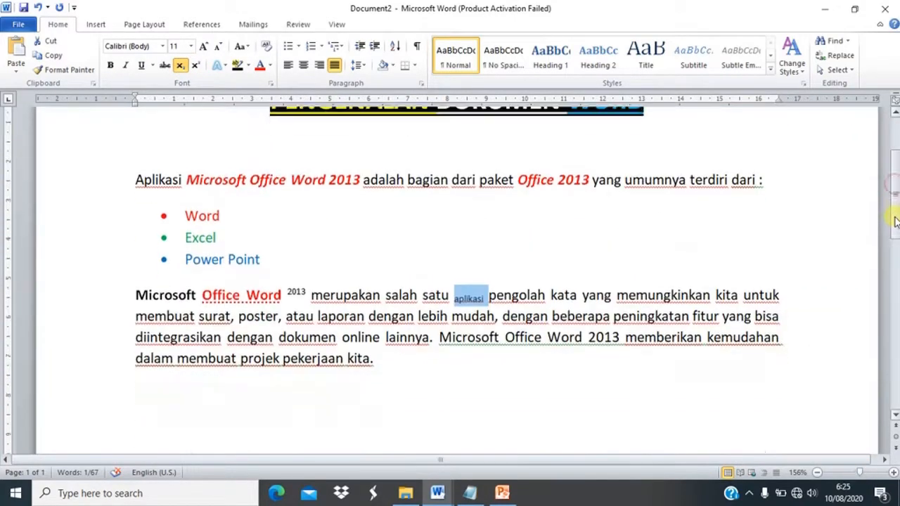
left_click(501, 283)
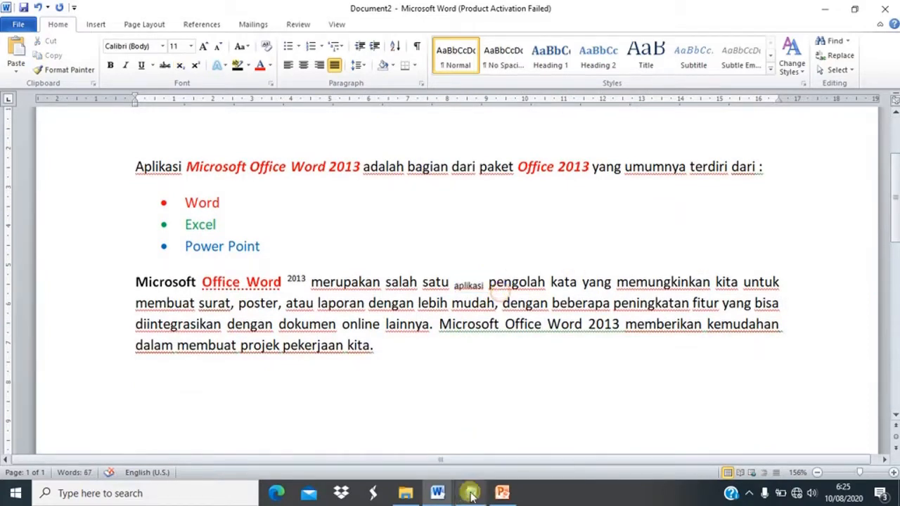
left_click(504, 493)
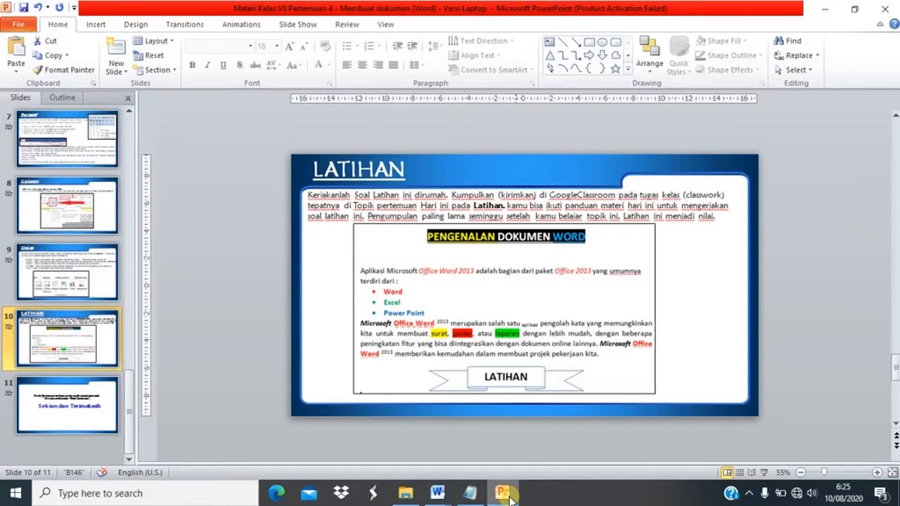
Highlight the word surat in the last paragraph in yellow, checking the LATIHAN slide in PowerPoint for the colour
left_click(510, 495)
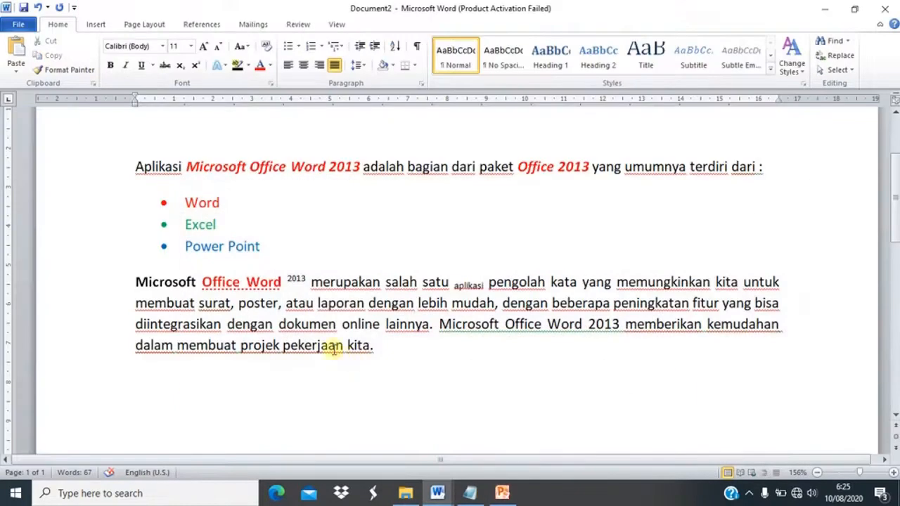
double_click(208, 303)
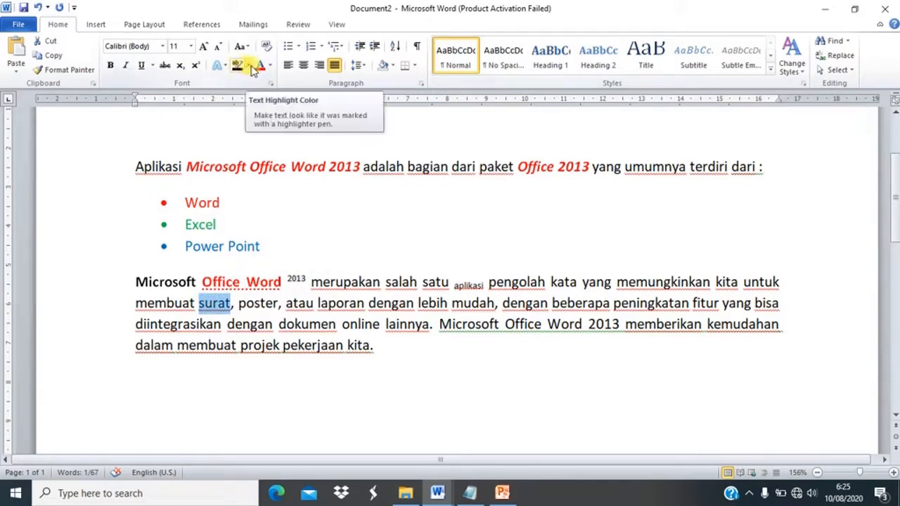
left_click(251, 66)
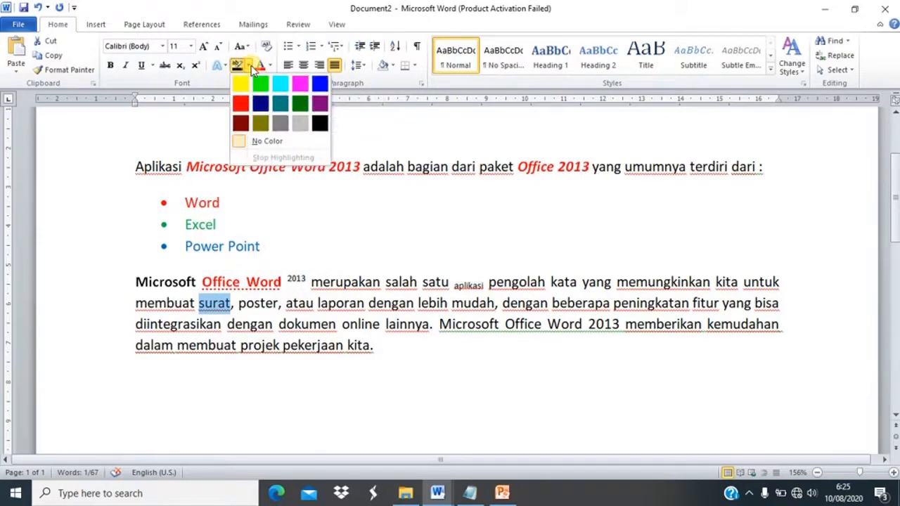
scroll(458, 363, "up", 1)
left_click(502, 493)
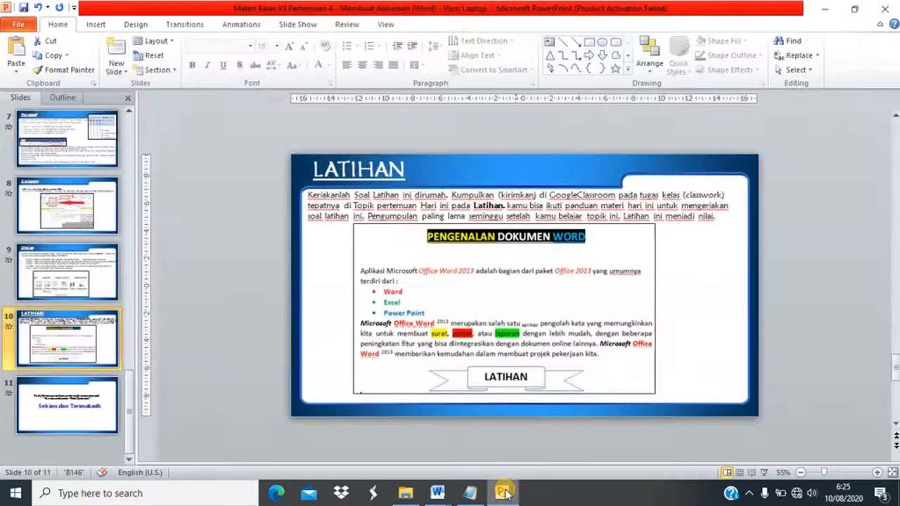
left_click(502, 493)
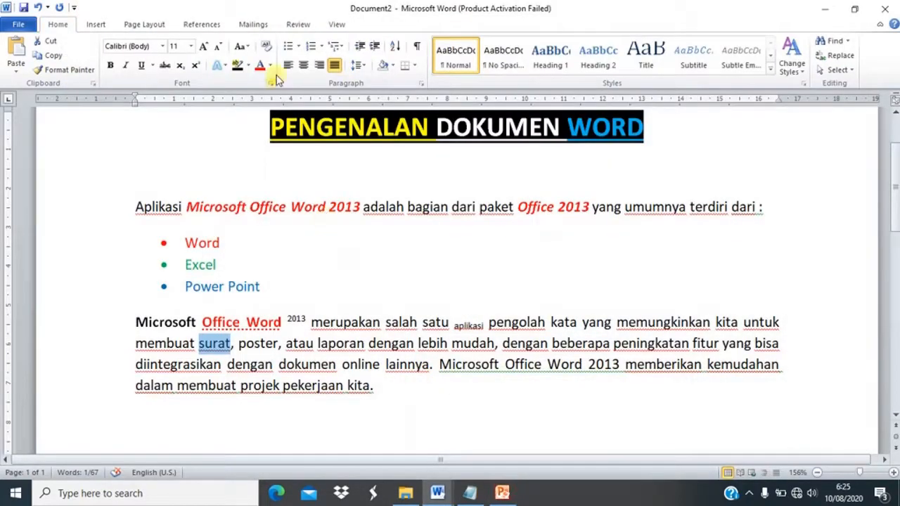
left_click(247, 65)
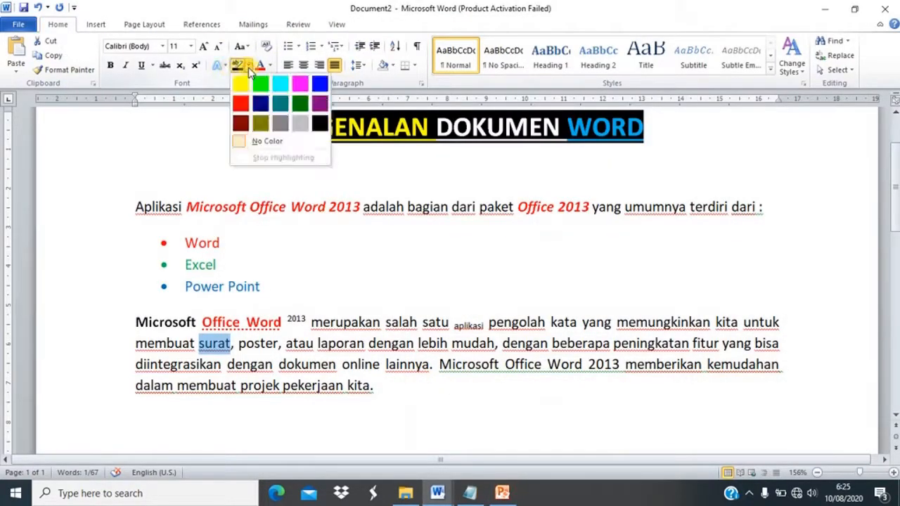
left_click(239, 83)
Highlight the word poster in the last paragraph in red
double_click(253, 343)
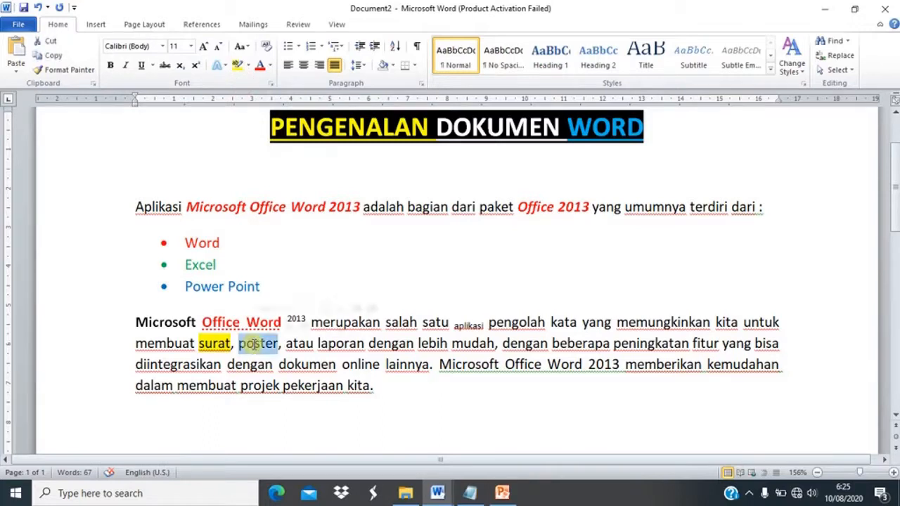
left_click(250, 65)
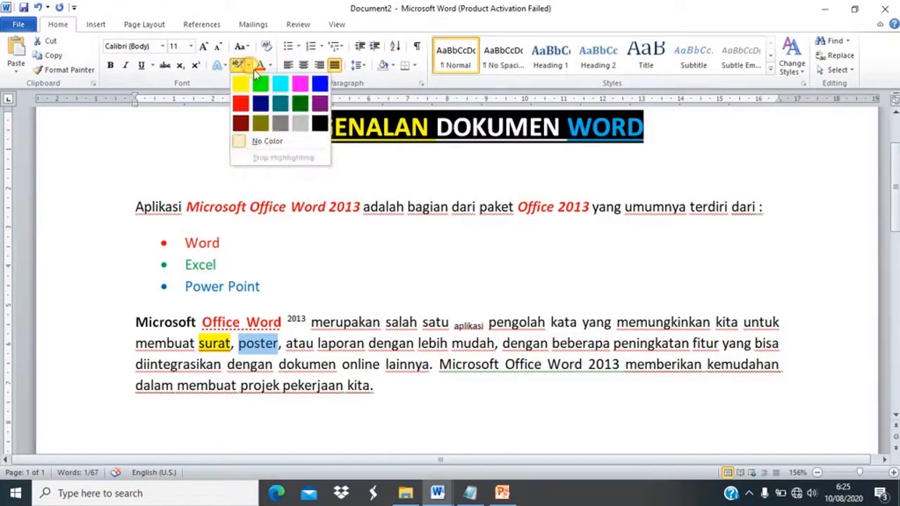
left_click(240, 103)
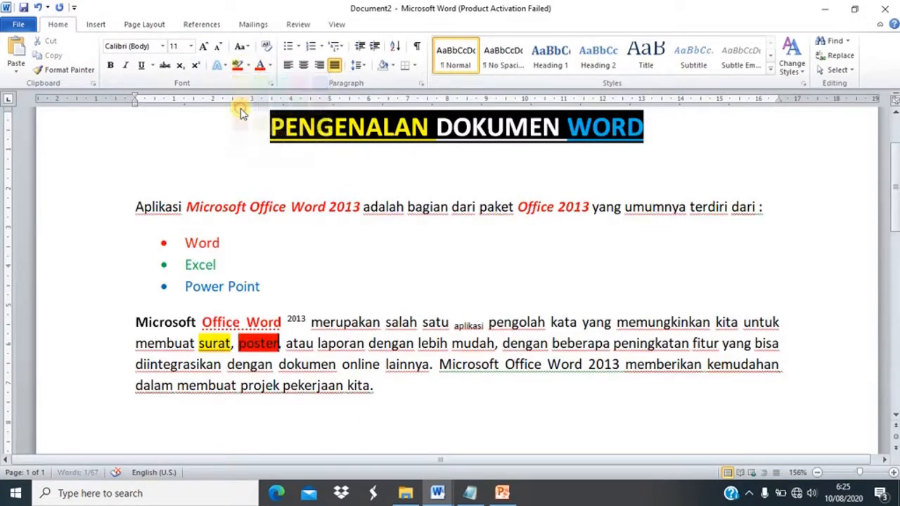
Check the LATIHAN slide in PowerPoint and highlight the word laporan in the Word document's last paragraph in bright green
double_click(339, 343)
left_click(502, 495)
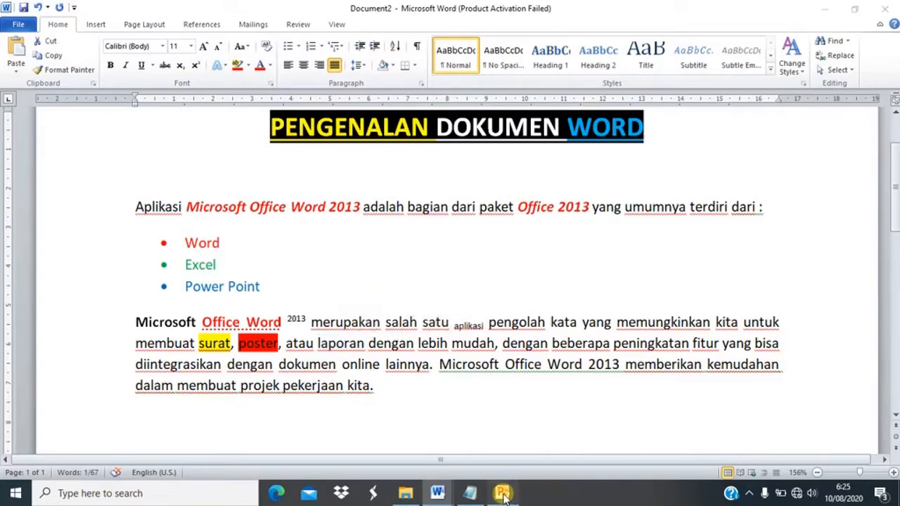
left_click(503, 494)
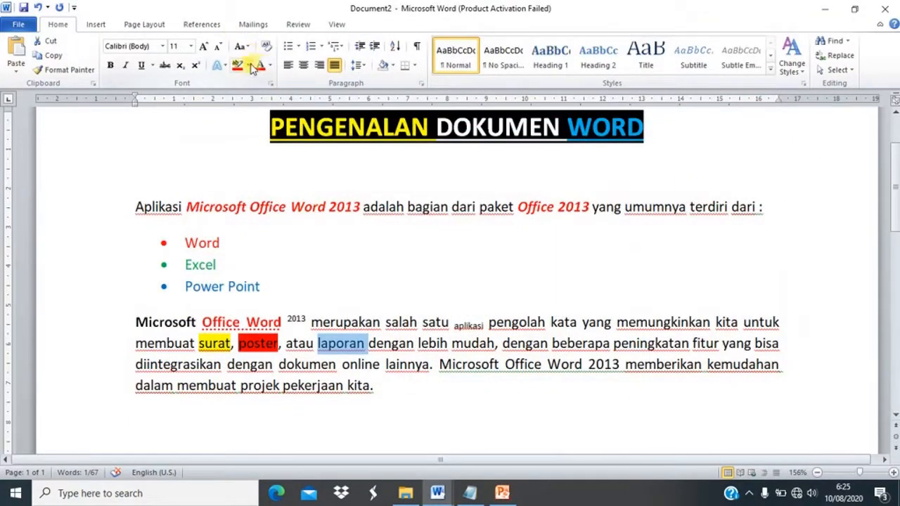
left_click(248, 65)
left_click(260, 85)
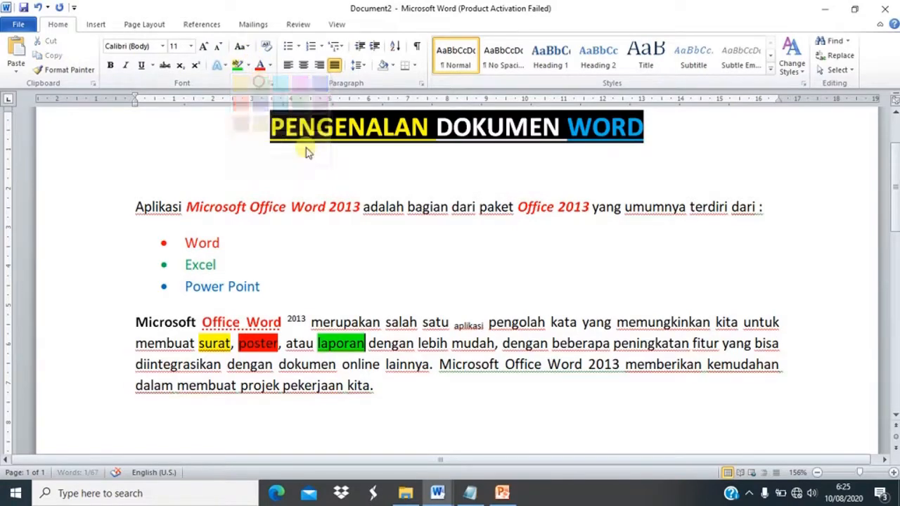
Check the LATIHAN slide in PowerPoint and make the second Microsoft in the last paragraph in Word bold
left_click(419, 363)
left_click(505, 494)
left_click(505, 494)
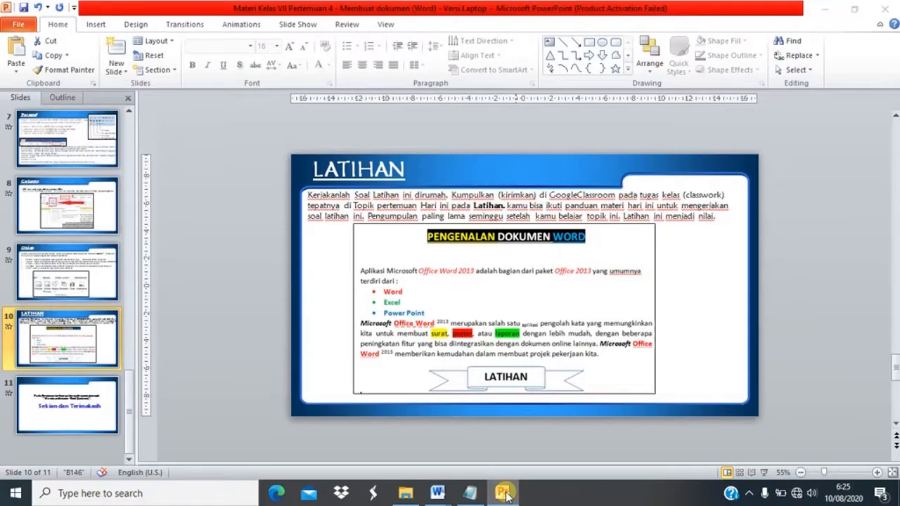
left_click(505, 495)
double_click(472, 360)
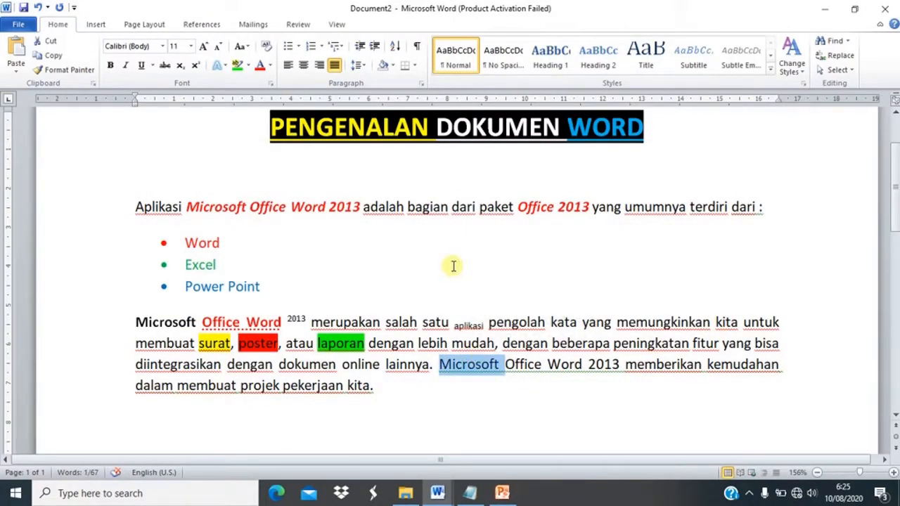
scroll(454, 265, "right", 1)
key("ctrl+b")
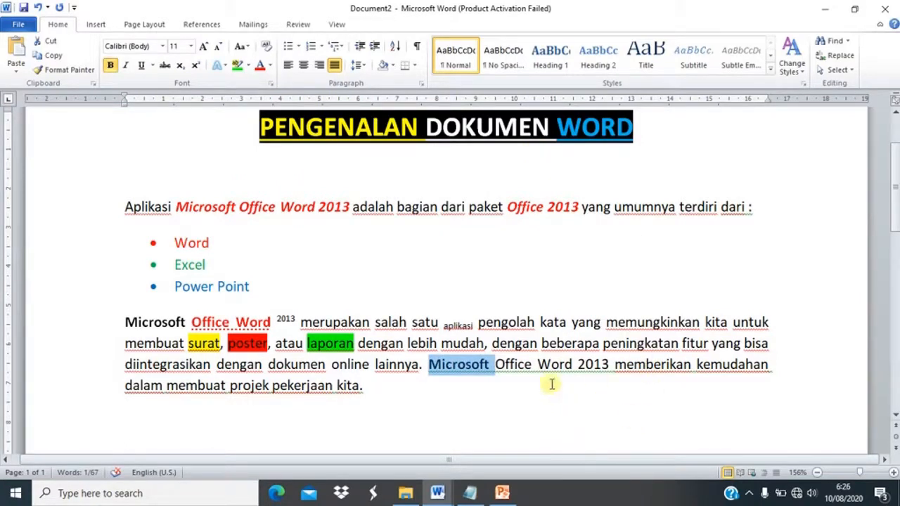
Format the second Office Word in the last paragraph as bold and red
key("Right")
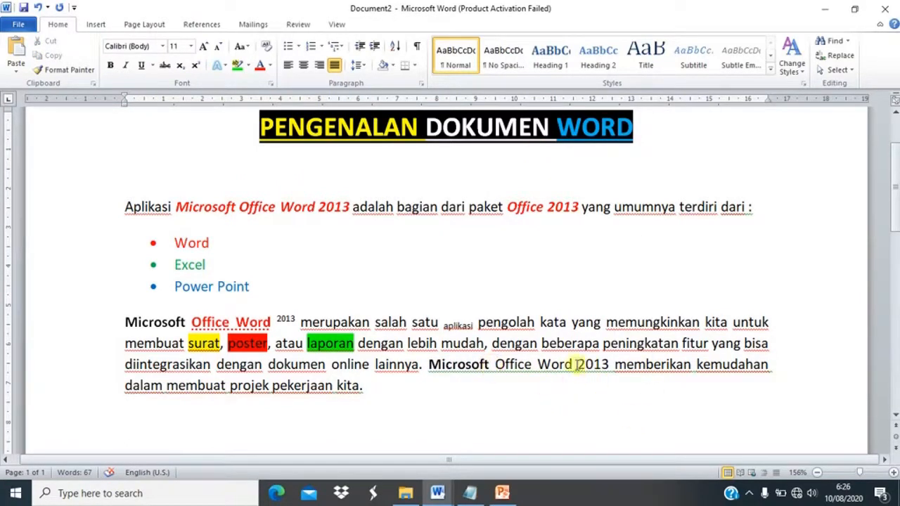
left_click(573, 364, "shift")
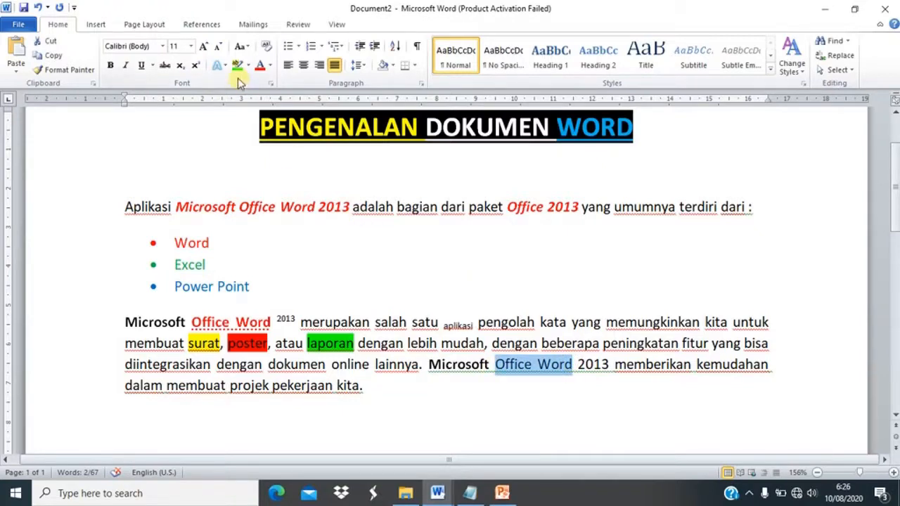
key("ctrl+b")
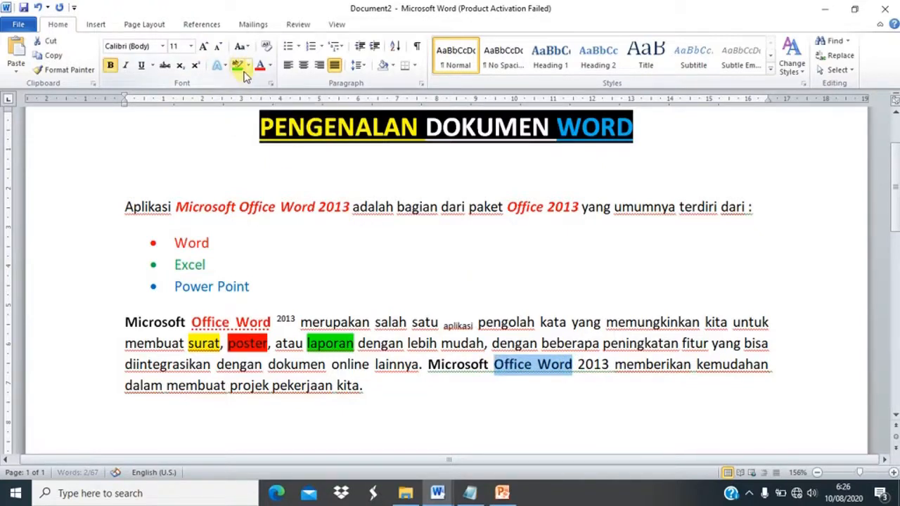
left_click(261, 66)
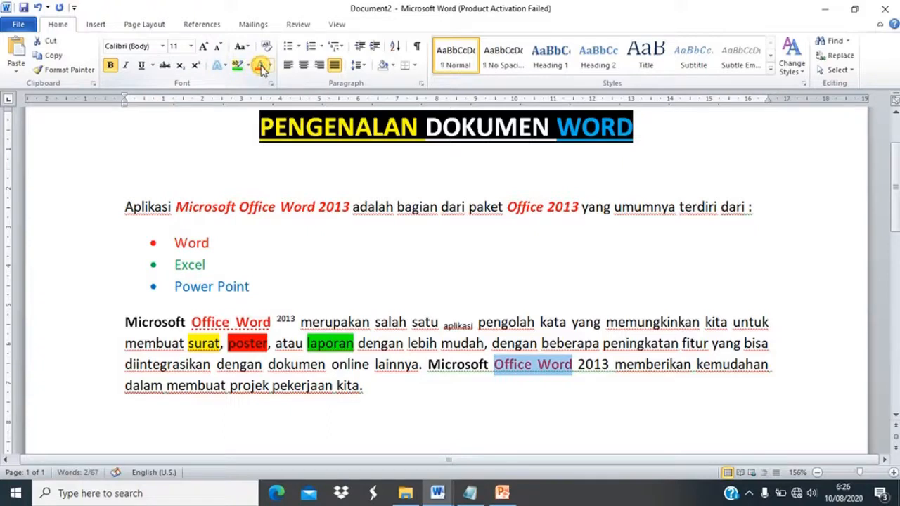
Make the second 2013 in the last paragraph superscript and compare the document with the LATIHAN slide in PowerPoint
double_click(592, 360)
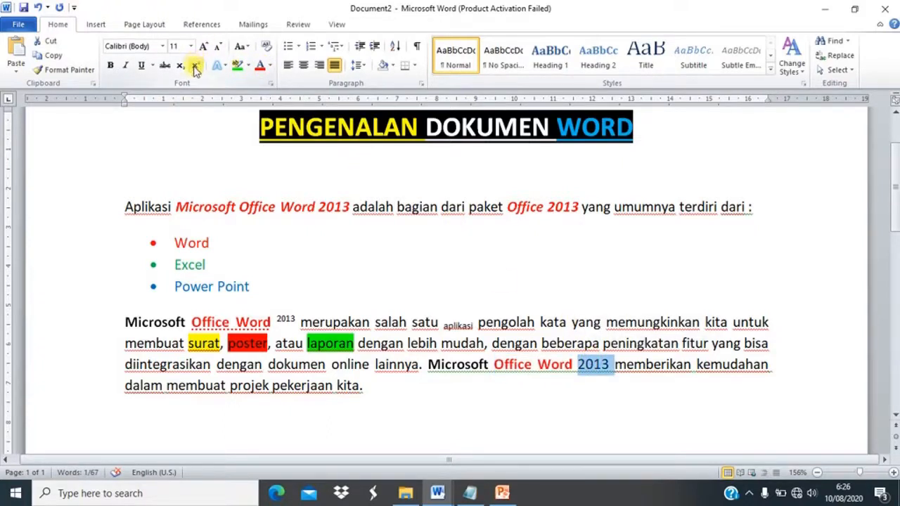
left_click(196, 67)
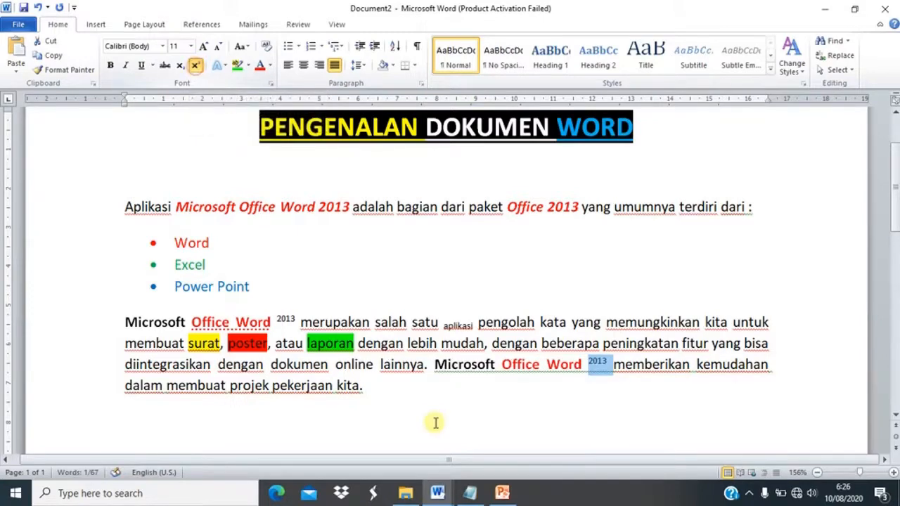
left_click(502, 494)
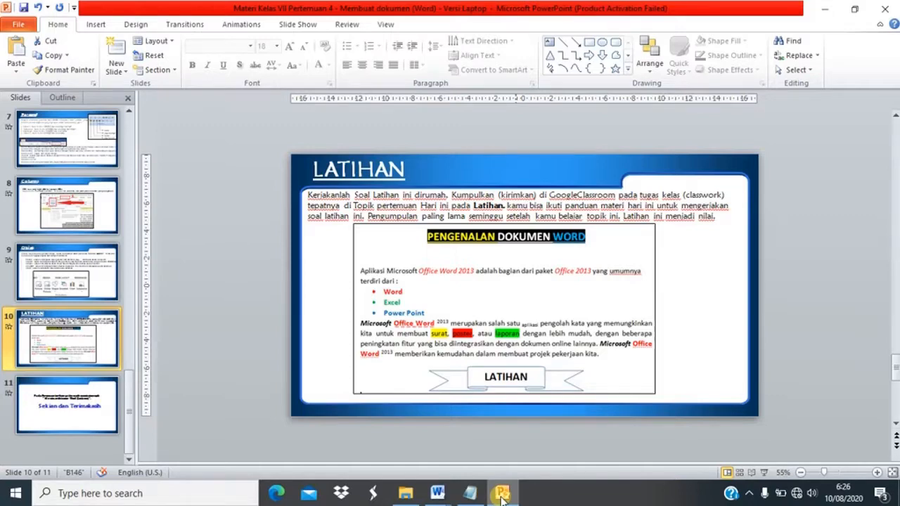
left_click(502, 495)
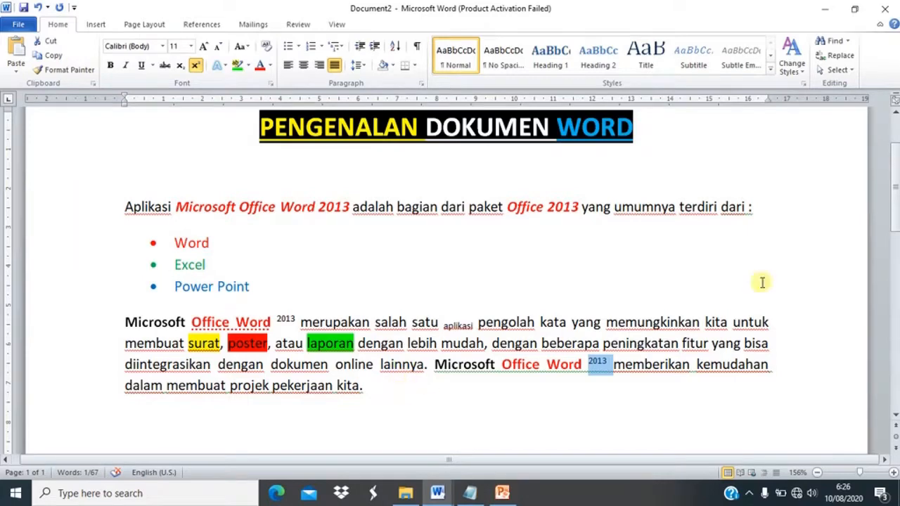
Switch to PowerPoint and read the Objek slide on inserting illustrations as a full-screen slide show, then return to Word
mouse_move(500, 495)
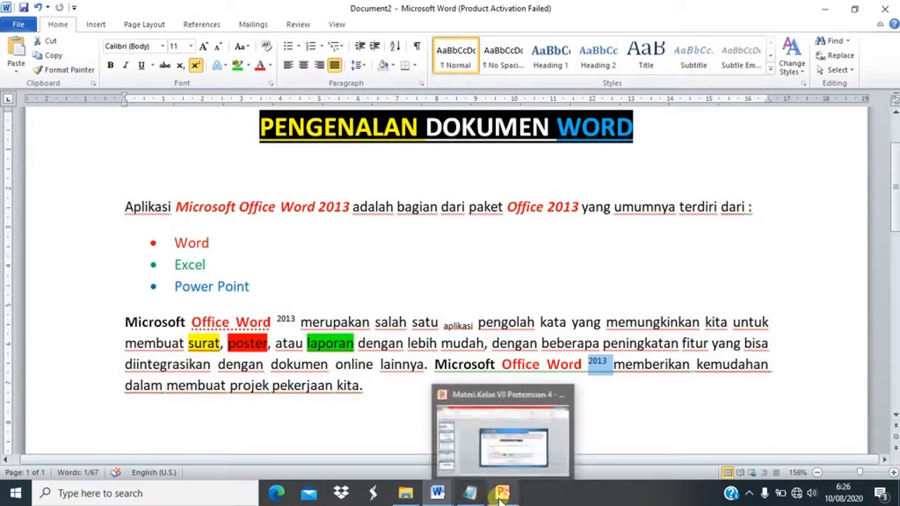
left_click(502, 494)
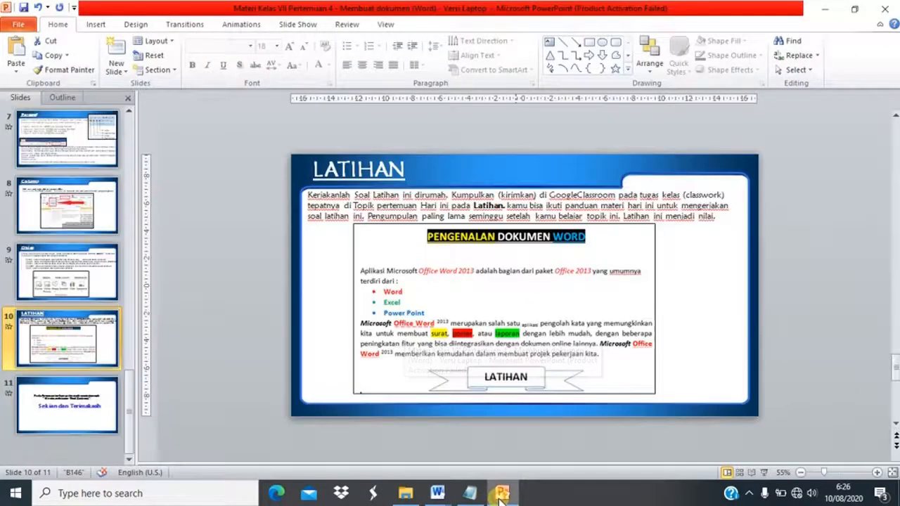
left_click(29, 263)
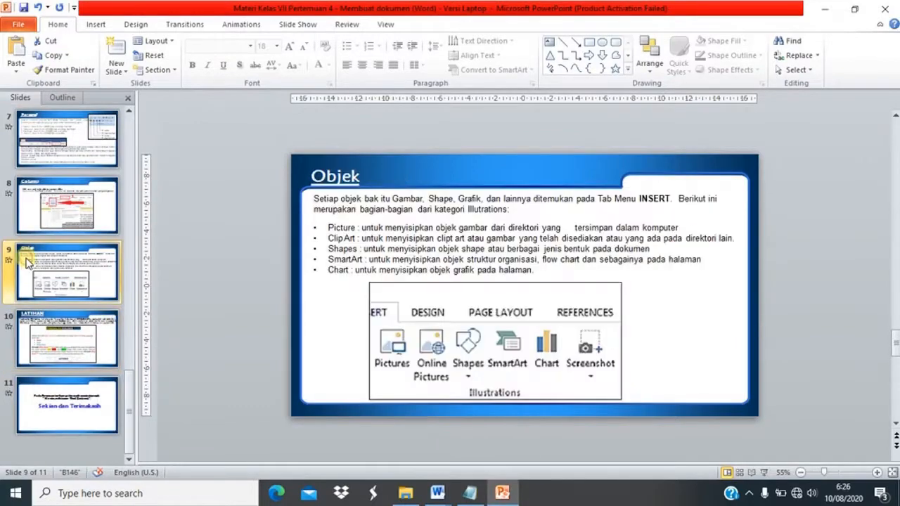
key("shift+F5")
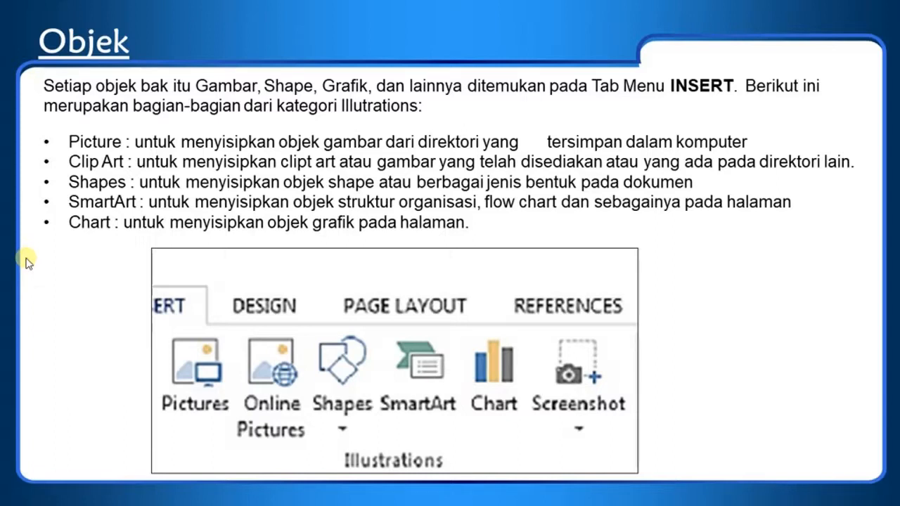
key("Escape")
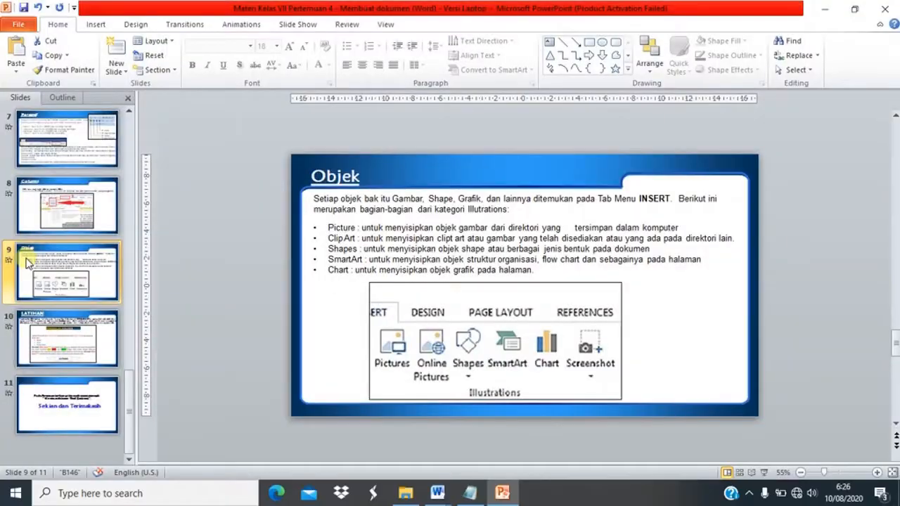
left_click(503, 495)
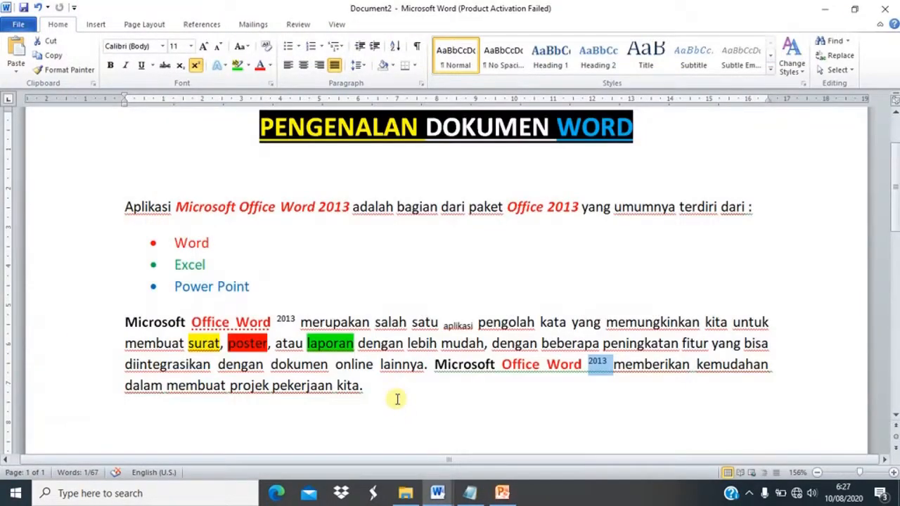
Switch to PowerPoint and examine the banner shape on the LATIHAN slide, then return to Document2 in Word
mouse_move(502, 494)
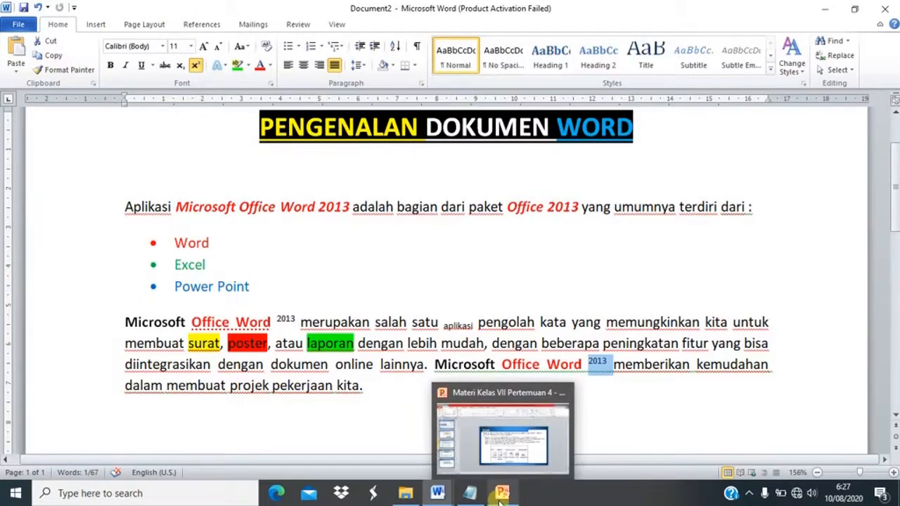
left_click(488, 440)
left_click(58, 365)
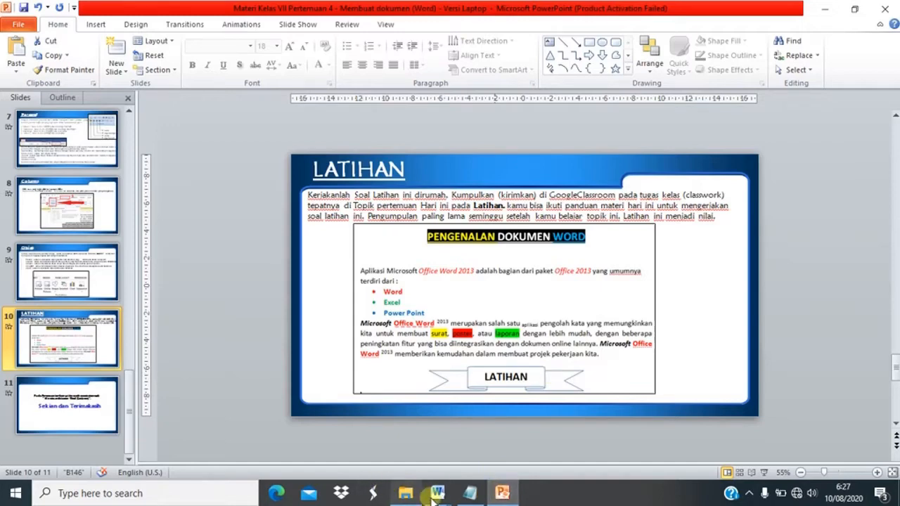
mouse_move(438, 494)
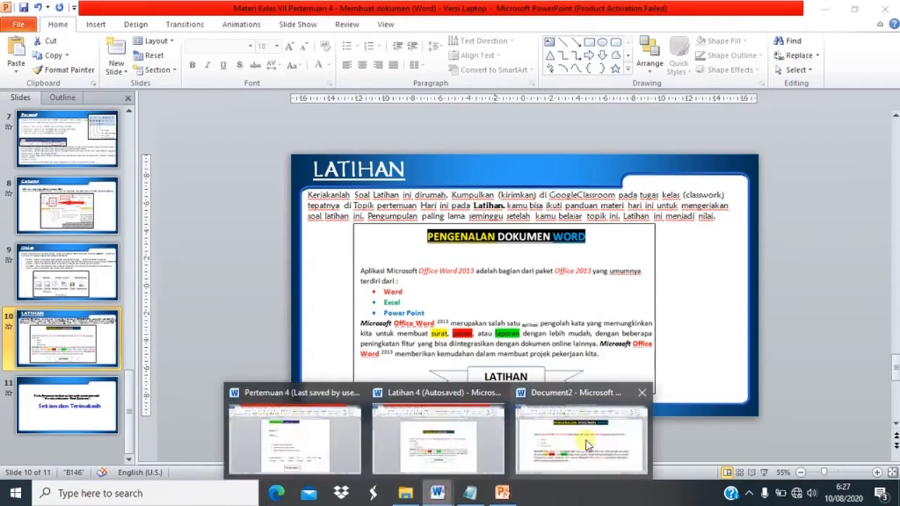
left_click(587, 445)
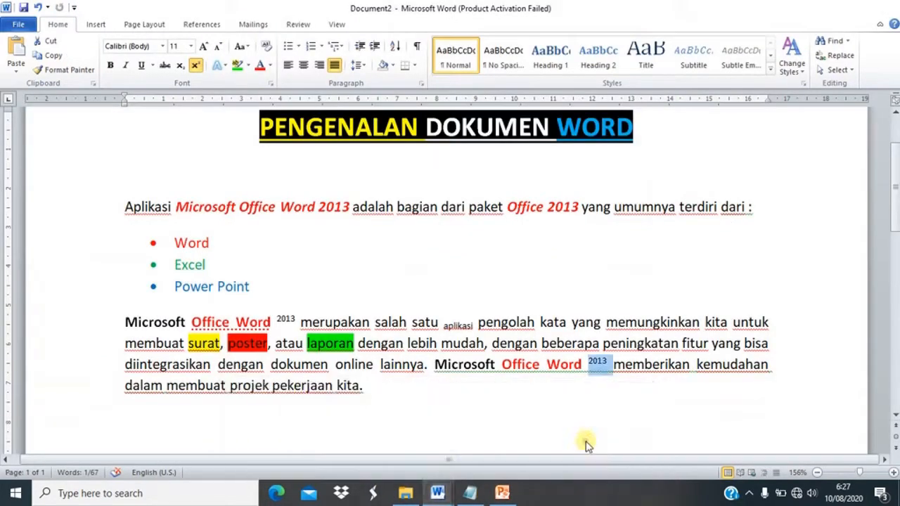
Draw a ribbon banner shape with a raised centre below the last paragraph, about 8.3 cm wide and 1.3 cm high
left_click(95, 25)
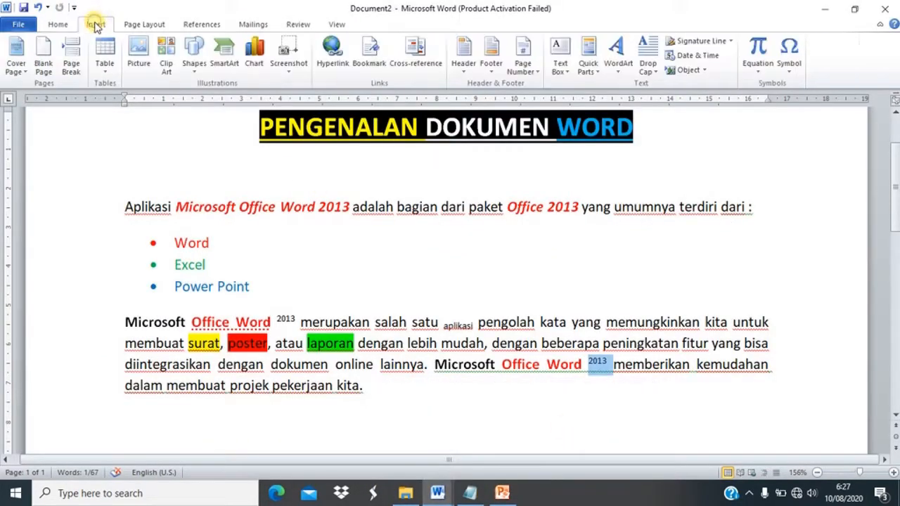
left_click(194, 70)
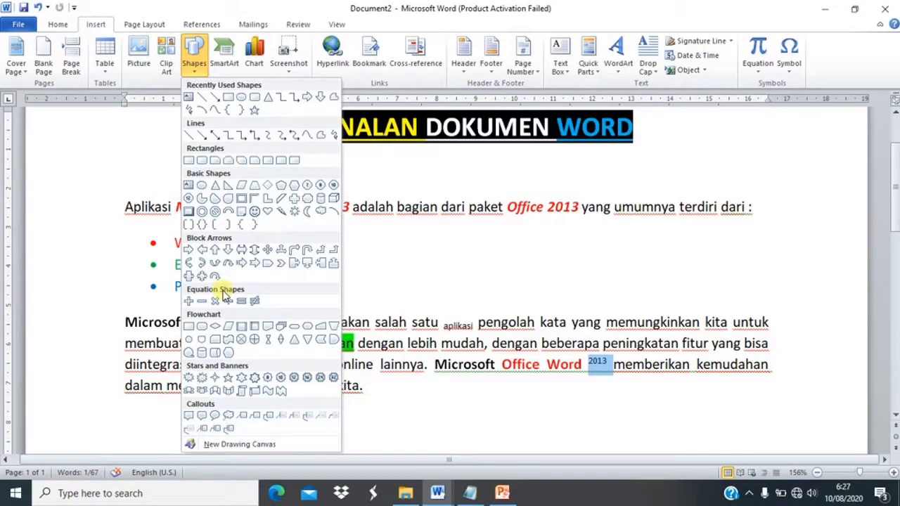
left_click(188, 379)
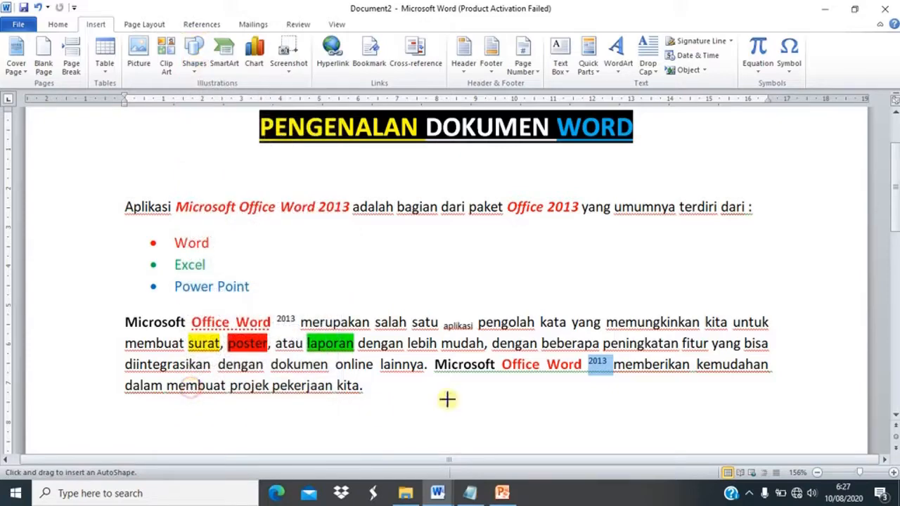
mouse_move(275, 409)
left_mouse_down()
mouse_move(452, 451)
mouse_move(555, 386)
mouse_move(611, 398)
mouse_move(599, 400)
left_mouse_up()
Shift the ribbon banner slightly to the right to centre it beneath the last paragraph, and set its shape fill to No Fill
left_click(817, 472)
left_click(817, 473)
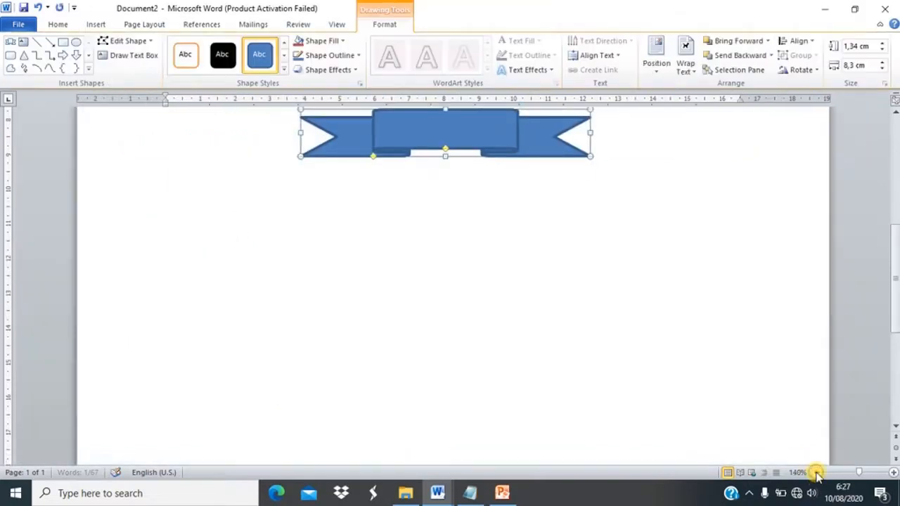
left_click(817, 473)
left_click(817, 472)
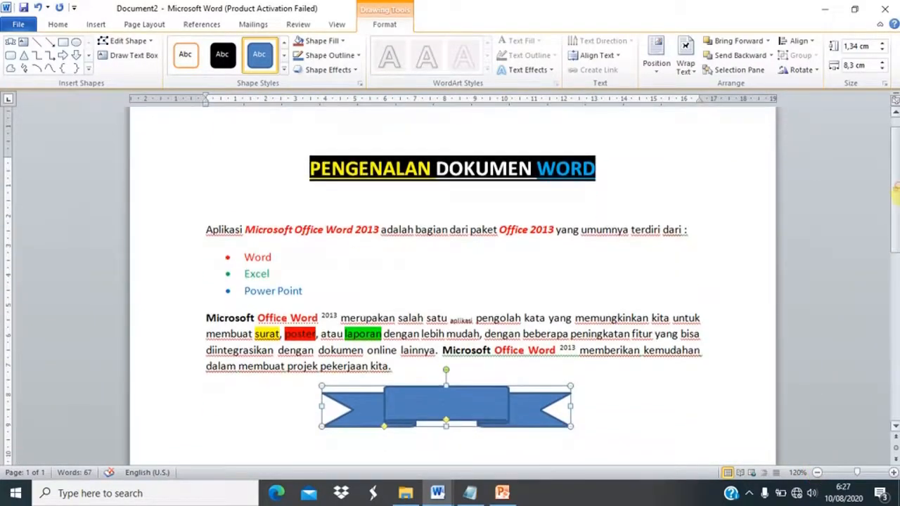
scroll(897, 195, "down", 1)
left_click_drag(458, 386, 469, 386)
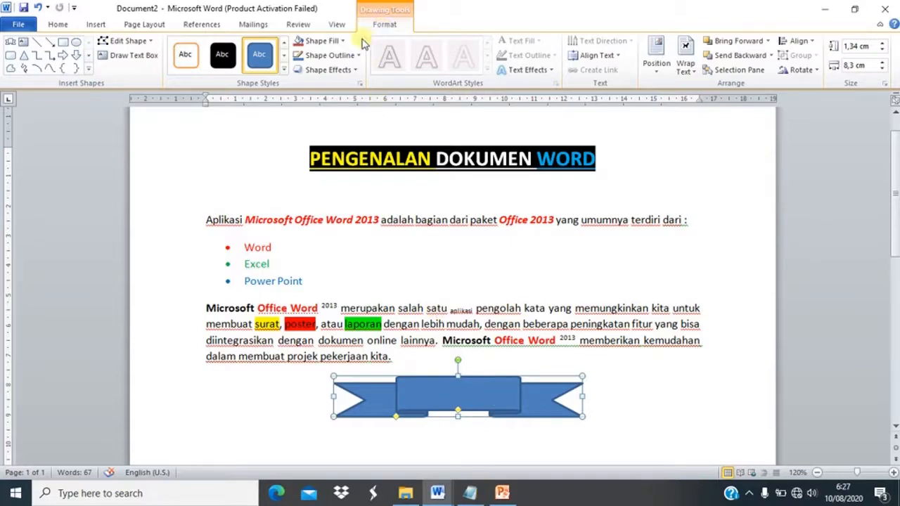
left_click(337, 43)
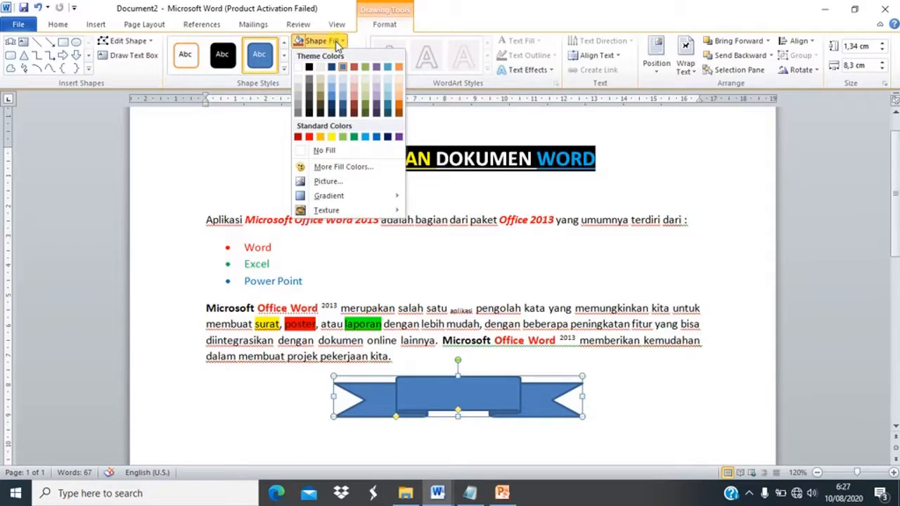
left_click(317, 152)
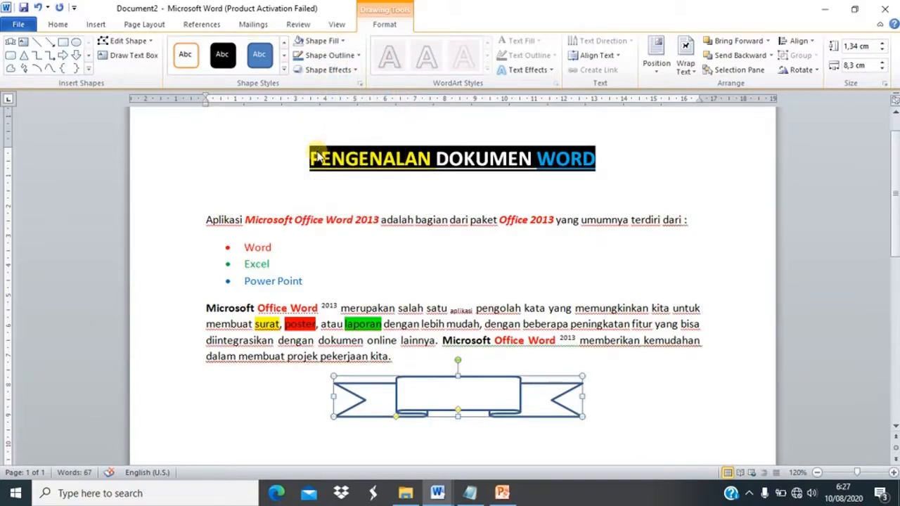